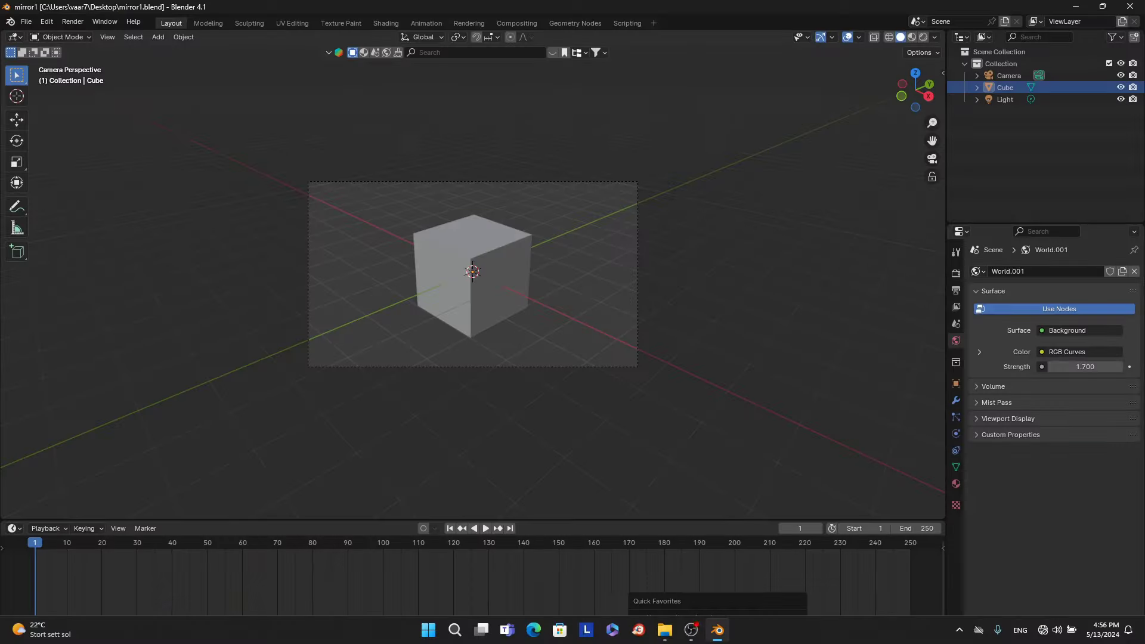
Delete all default objects and add a plane scaled up three times.
{"action": "key", "text": "a"}
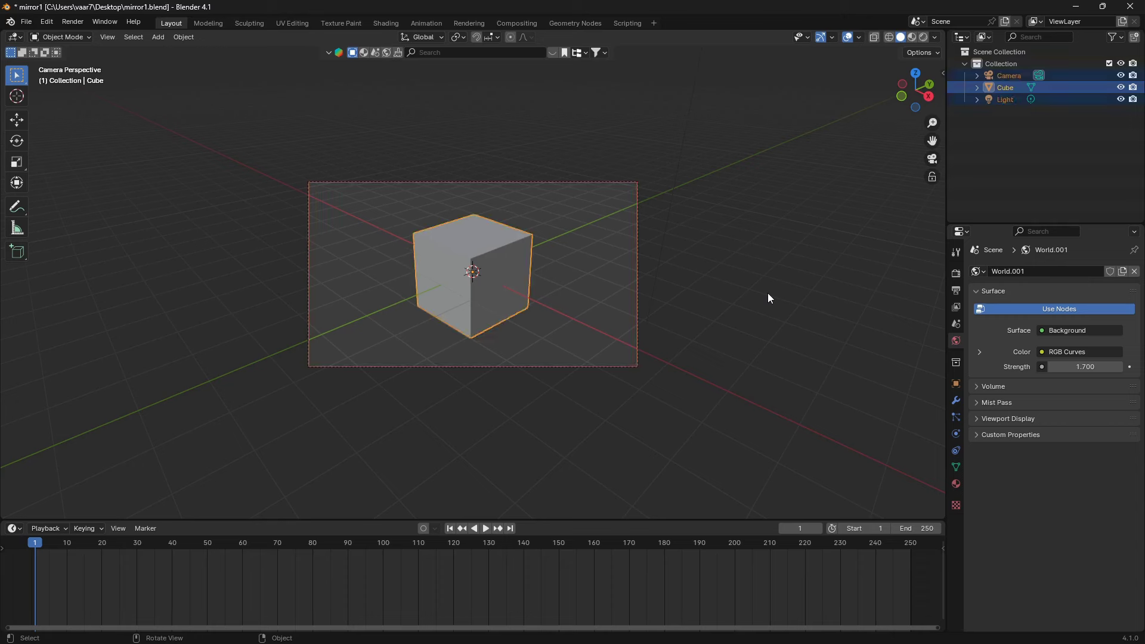
{"action": "key", "text": "x"}
{"action": "left_click", "coordinate": [768, 292]}
{"action": "middle_click_drag", "start_coordinate": [718, 278], "coordinate": [608, 279]}
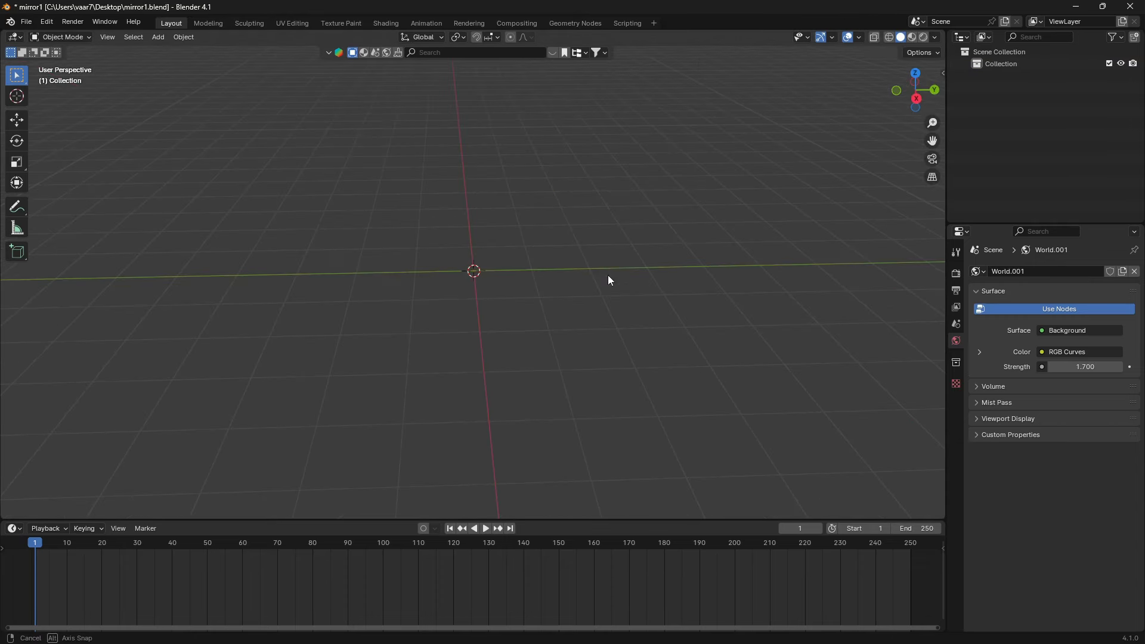
{"action": "key", "text": "shift+a"}
{"action": "mouse_move", "coordinate": [596, 288]}
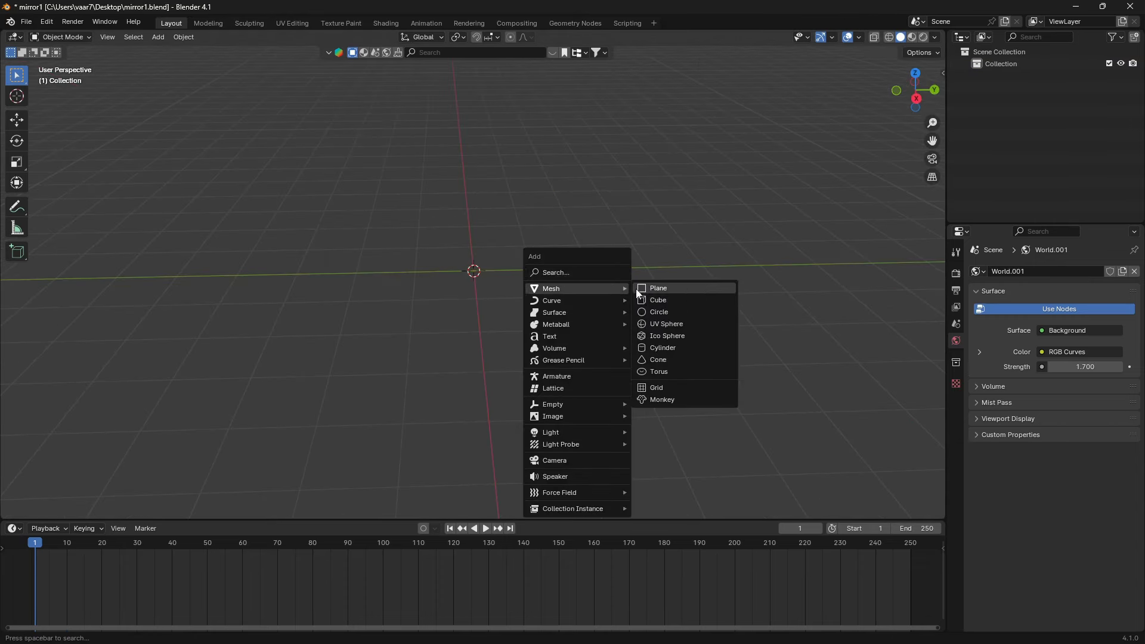
{"action": "left_click", "coordinate": [657, 289]}
{"action": "key", "text": "s"}
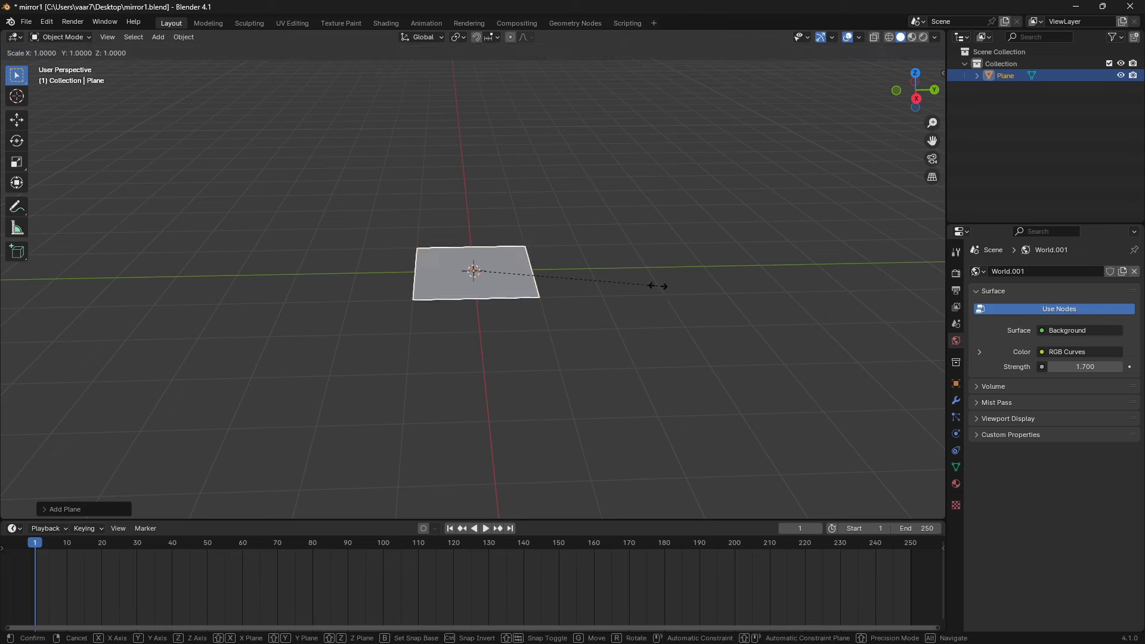
{"action": "key", "text": "3"}
{"action": "key", "text": "Return"}
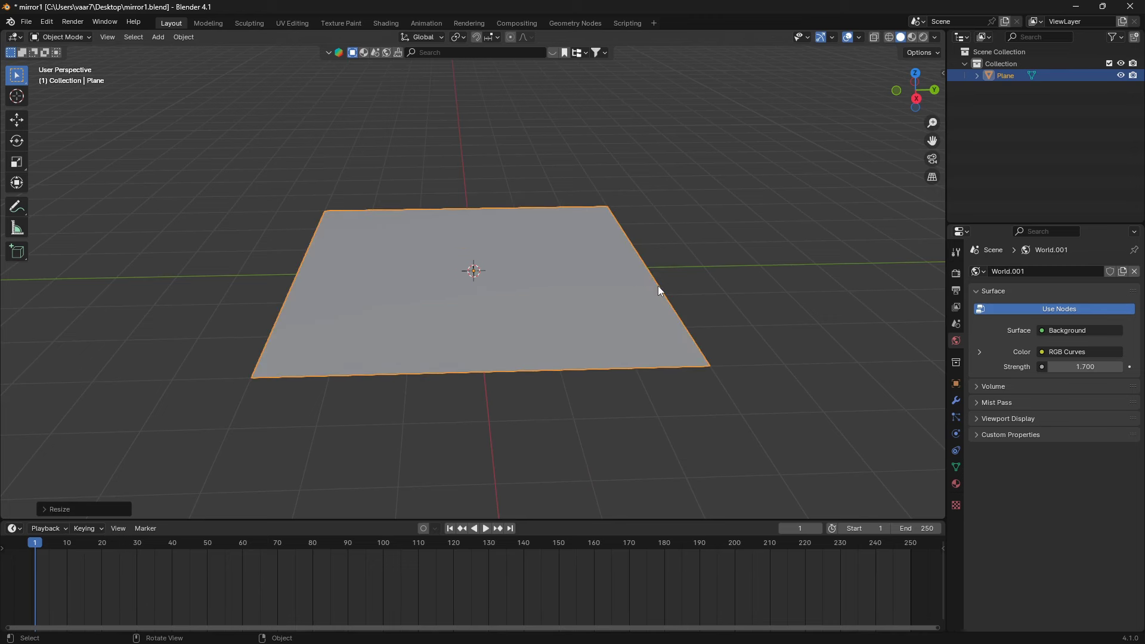
Subdivide the plane's mesh with 100 cuts in Edit Mode.
{"action": "key", "text": "Tab"}
{"action": "right_click", "coordinate": [598, 264]}
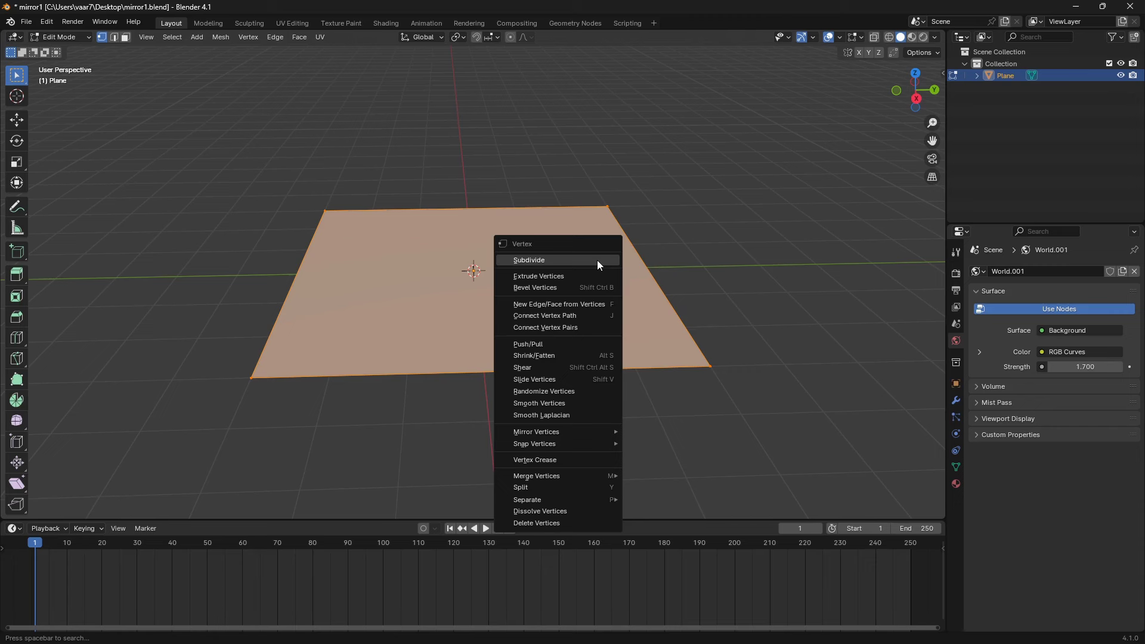
{"action": "left_click", "coordinate": [598, 262]}
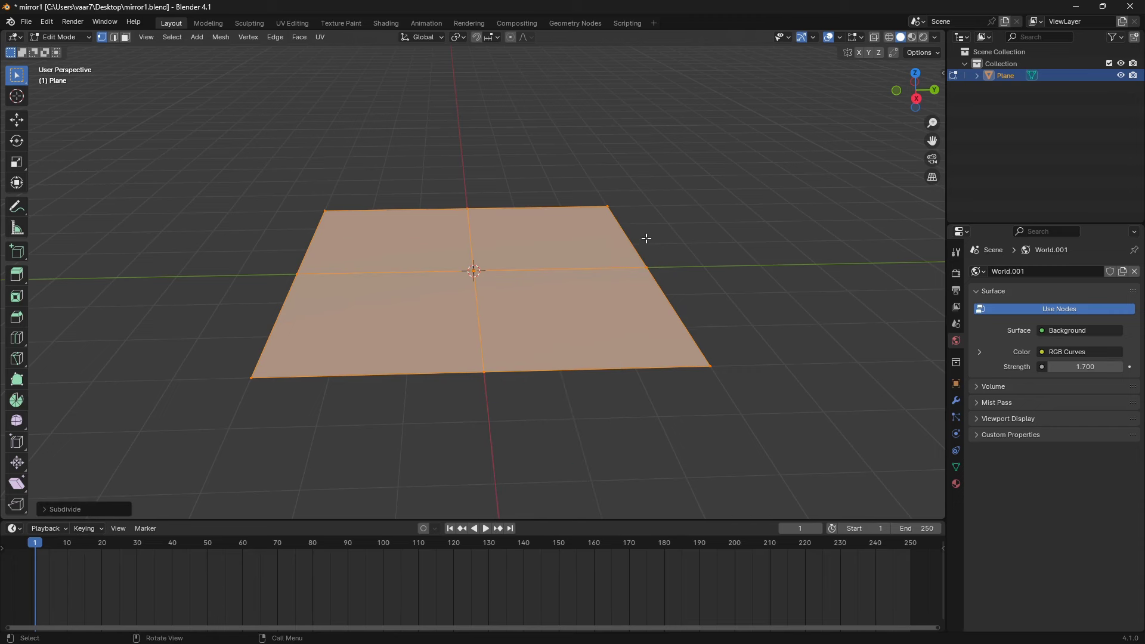
{"action": "left_click", "coordinate": [109, 507]}
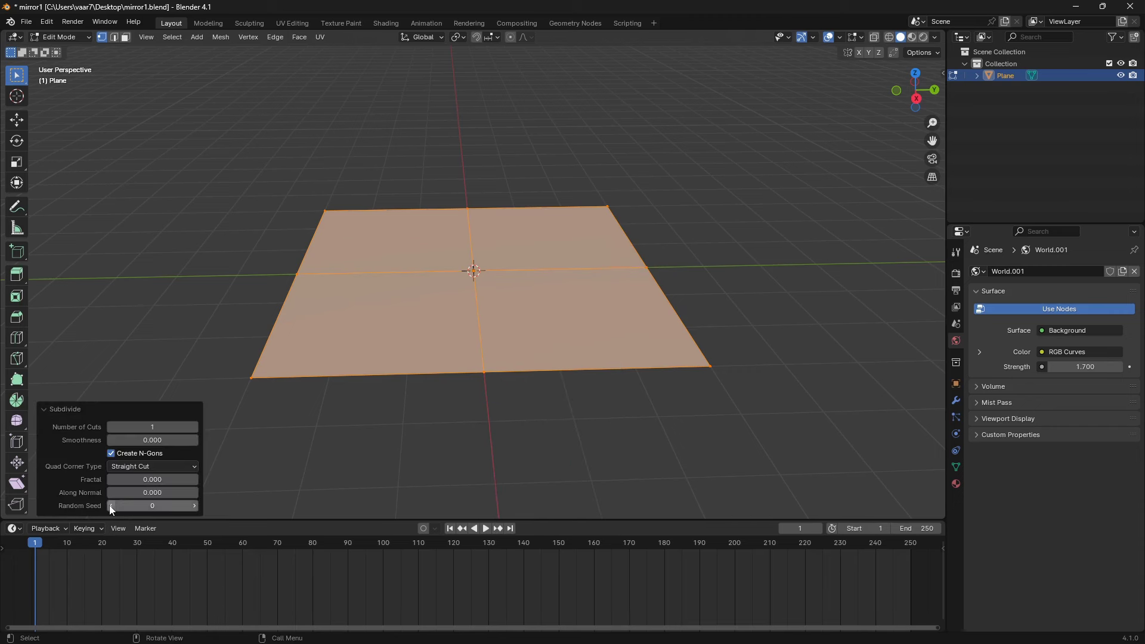
{"action": "left_click", "coordinate": [163, 423]}
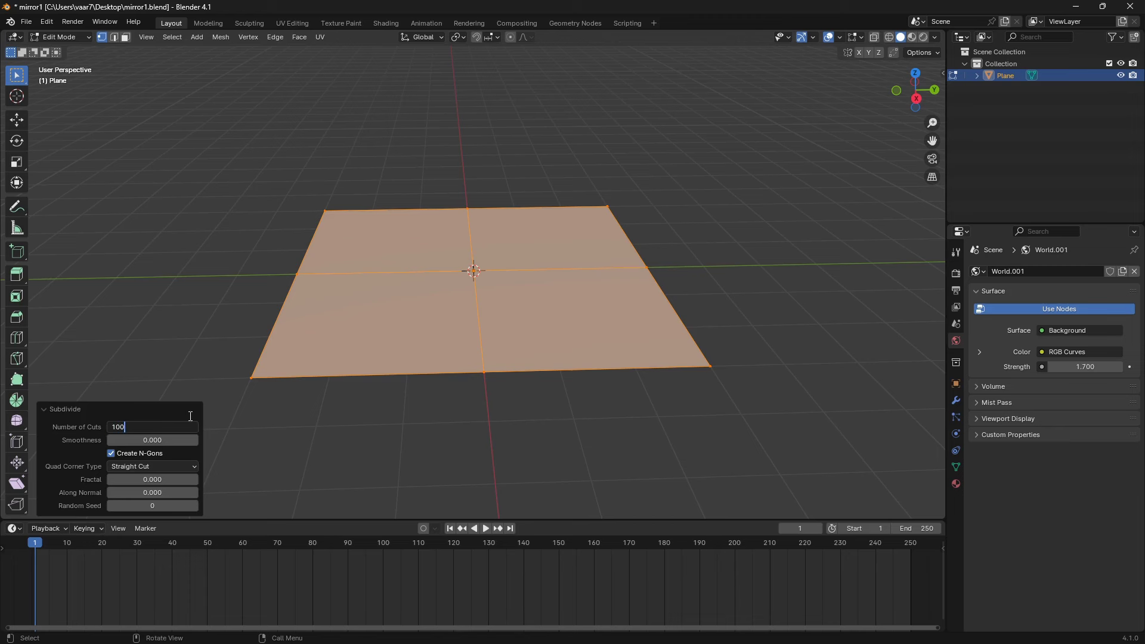
{"action": "type", "text": "100"}
{"action": "key", "text": "Return"}
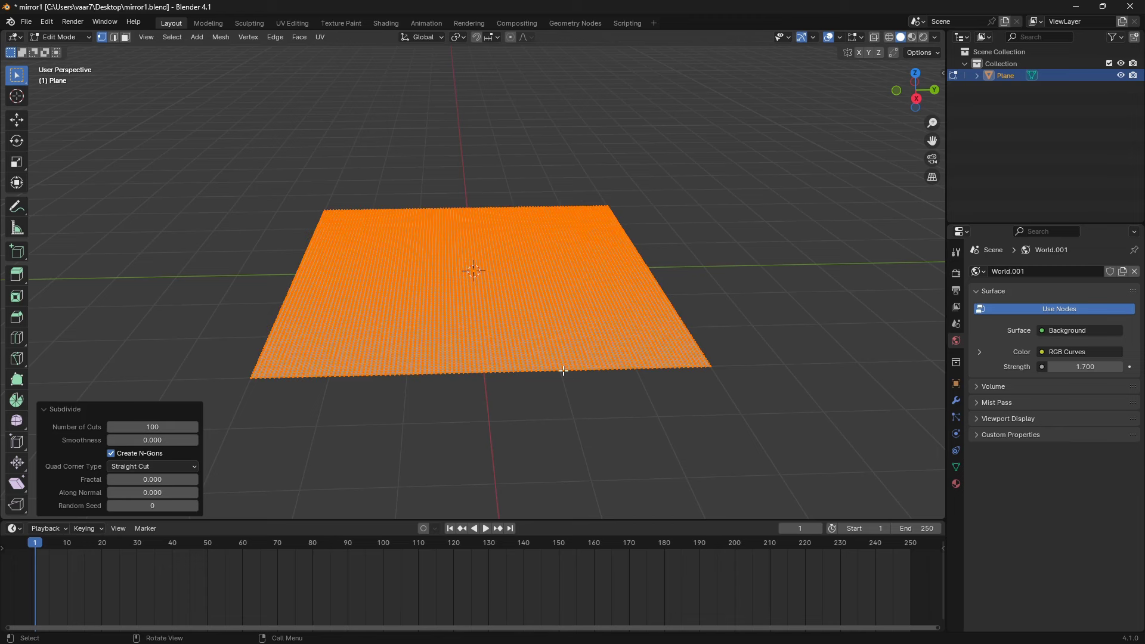
{"action": "key", "text": "Tab"}
{"action": "scroll", "coordinate": [560, 381], "scroll_direction": "up", "scroll_amount": 3}
{"action": "scroll", "coordinate": [559, 378], "scroll_direction": "down", "scroll_amount": 3}
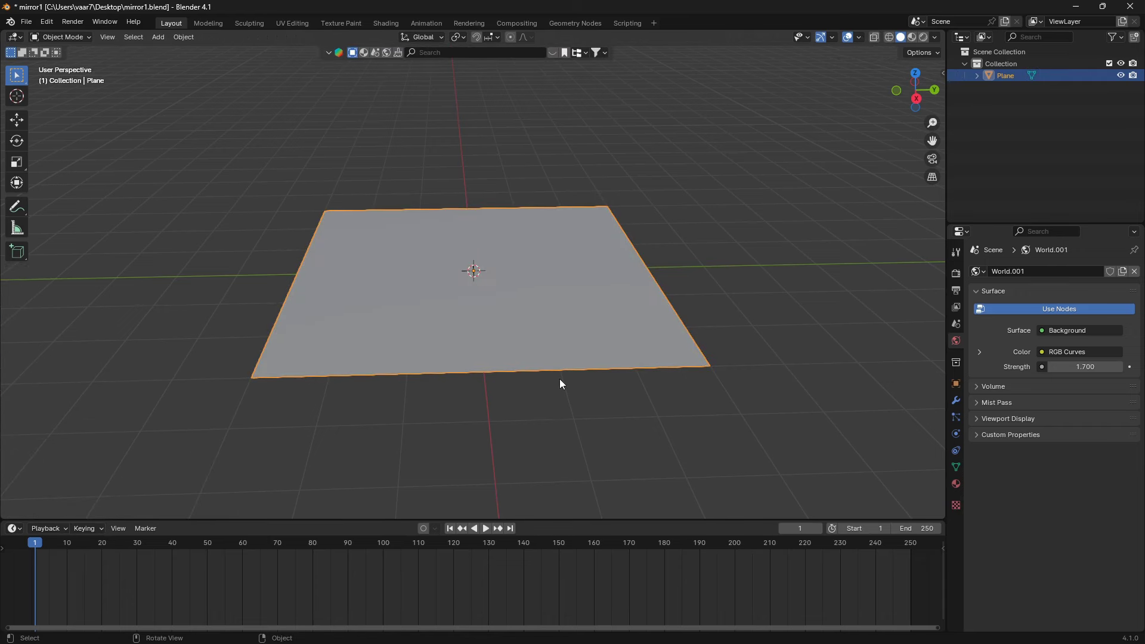
Rotate the plane 90° about X and move it 4.3028 m along Y.
{"action": "type", "text": "rx"}
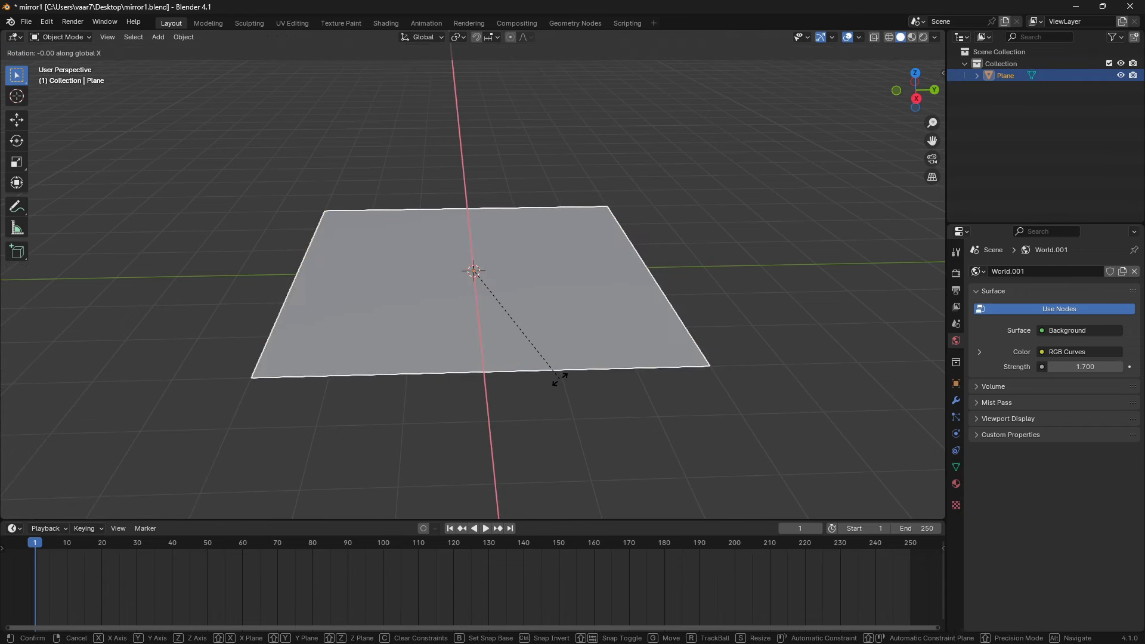
{"action": "type", "text": "90"}
{"action": "key", "text": "Return"}
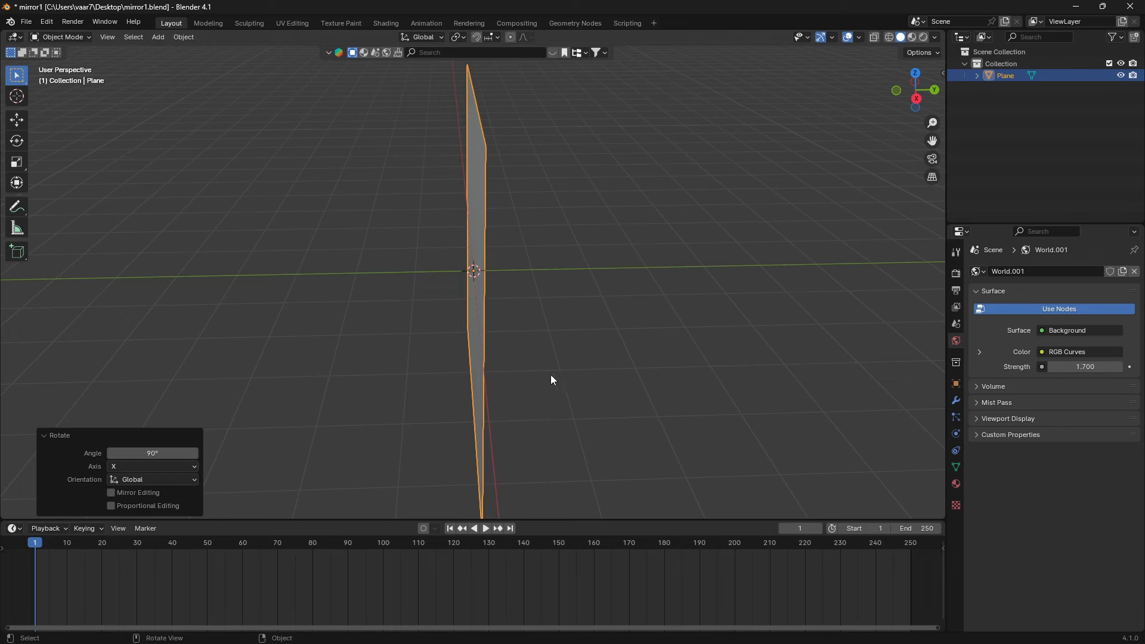
{"action": "key", "text": "g"}
{"action": "key", "text": "y"}
{"action": "left_click", "coordinate": [796, 319]}
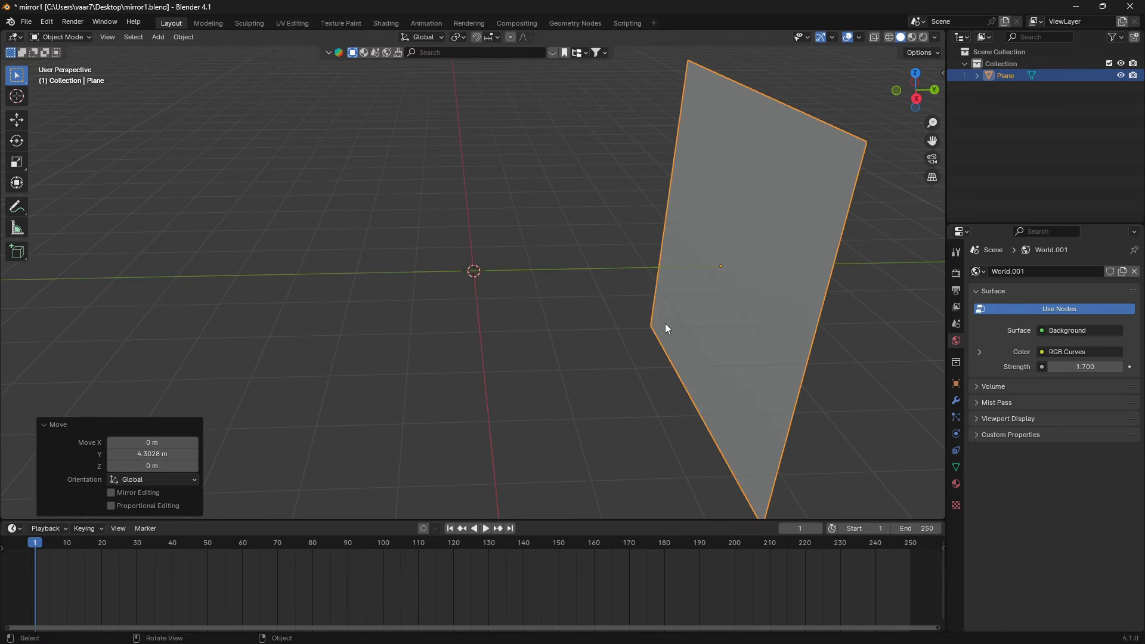
Add an ico sphere at the origin with 5 subdivisions and shade it smooth.
{"action": "middle_click_drag", "start_coordinate": [665, 323], "coordinate": [568, 310]}
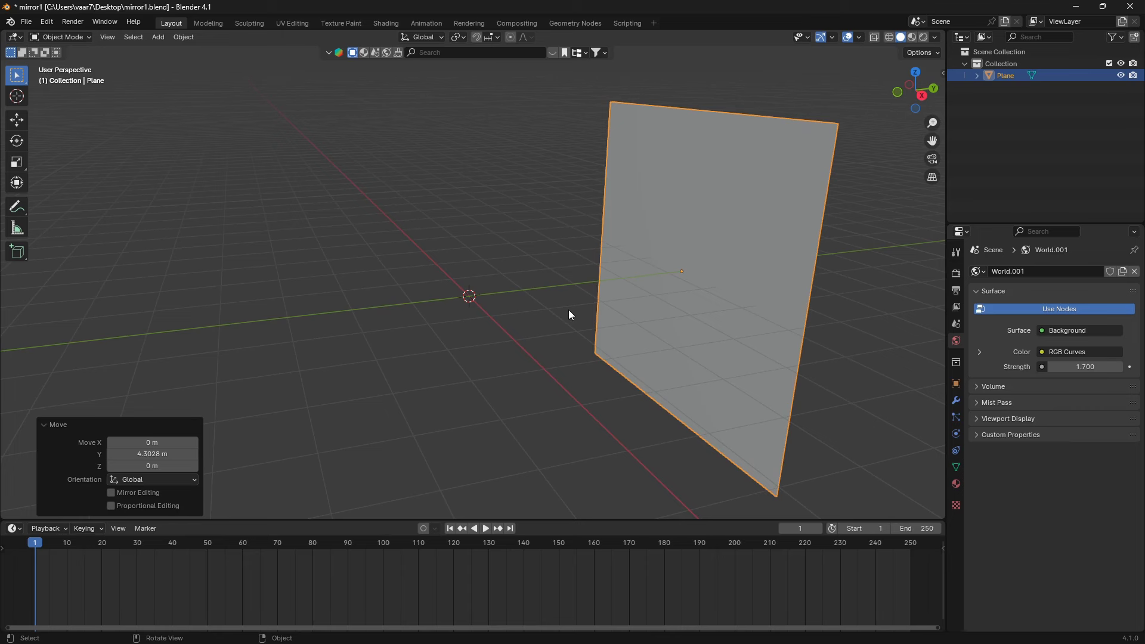
{"action": "key", "text": "shift+a"}
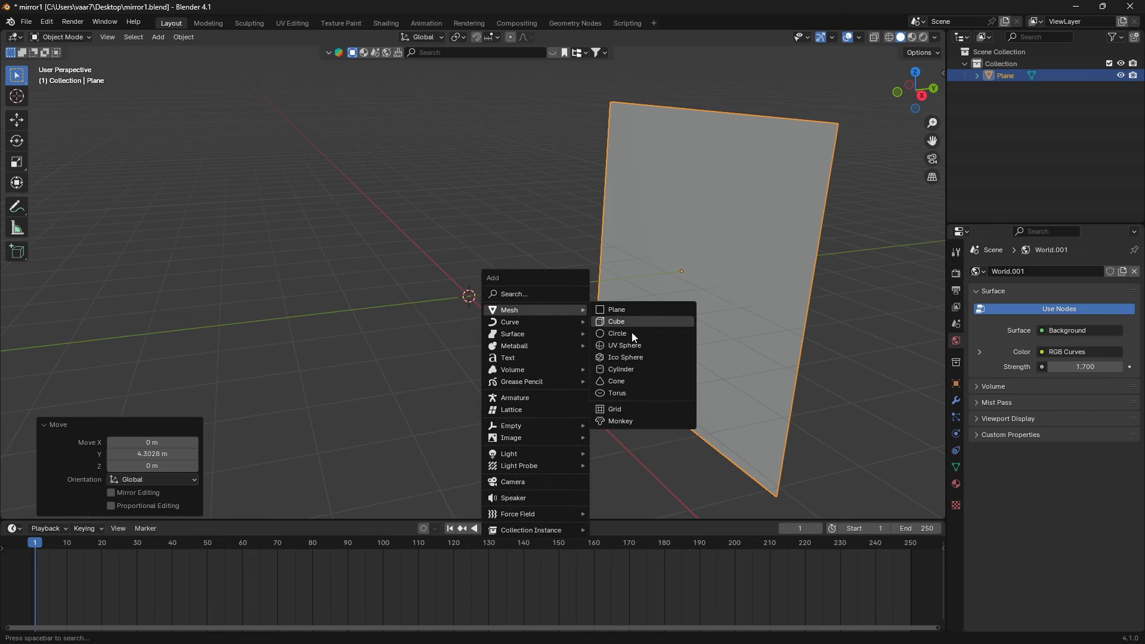
{"action": "left_click", "coordinate": [635, 358]}
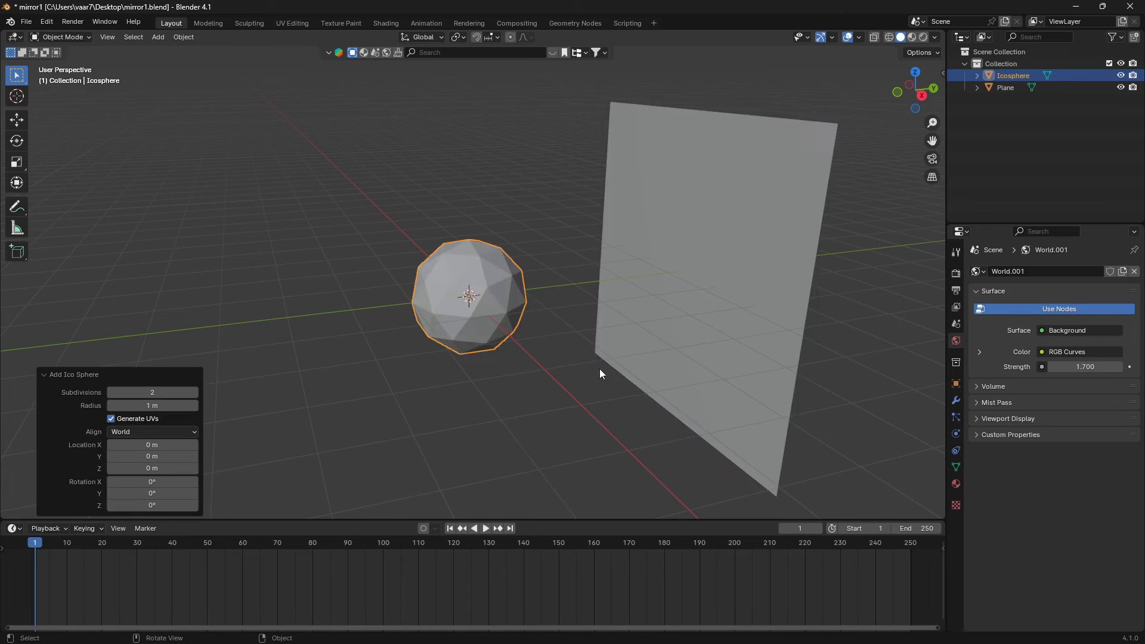
{"action": "left_click", "coordinate": [194, 392]}
{"action": "left_click", "coordinate": [193, 393]}
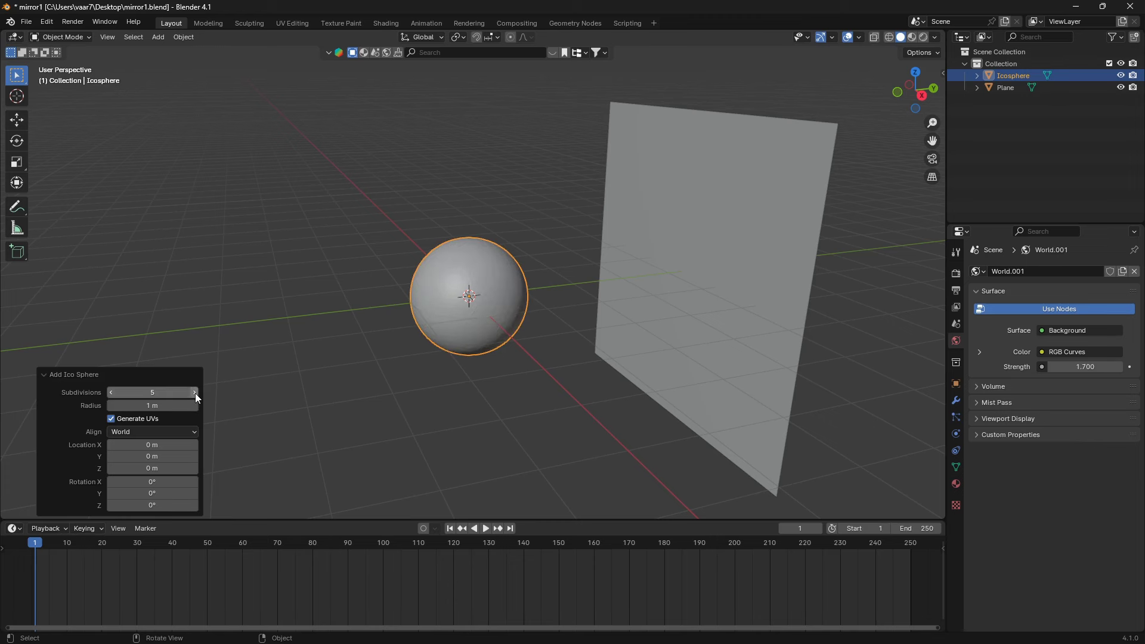
{"action": "left_click", "coordinate": [195, 392]}
{"action": "right_click", "coordinate": [471, 273]}
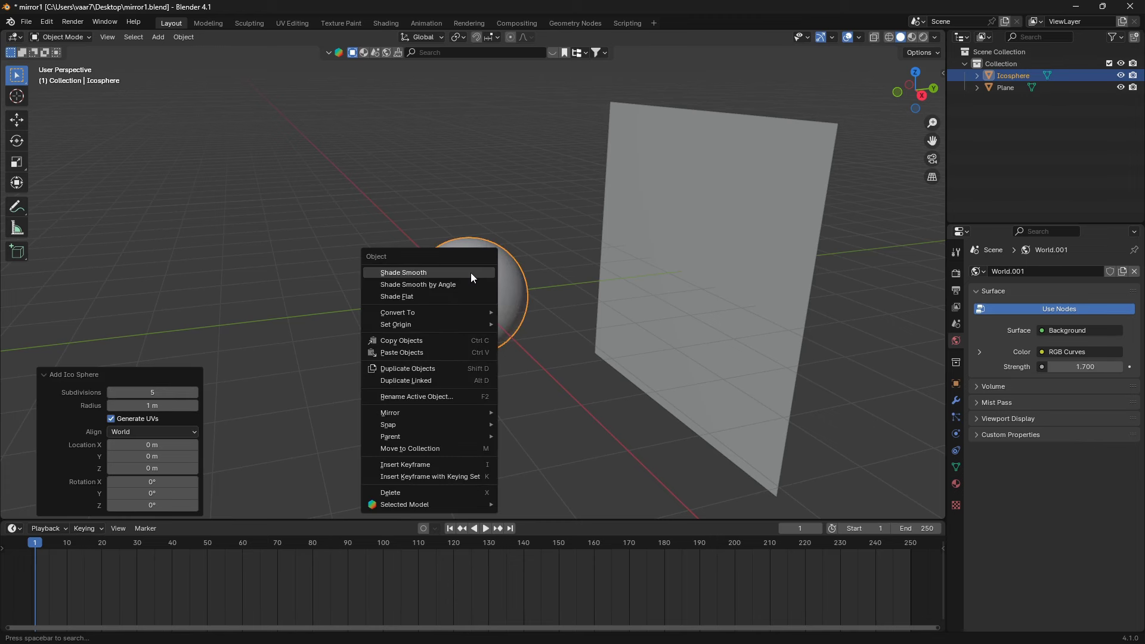
{"action": "left_click", "coordinate": [471, 273]}
{"action": "middle_click_drag", "start_coordinate": [521, 302], "coordinate": [567, 309]}
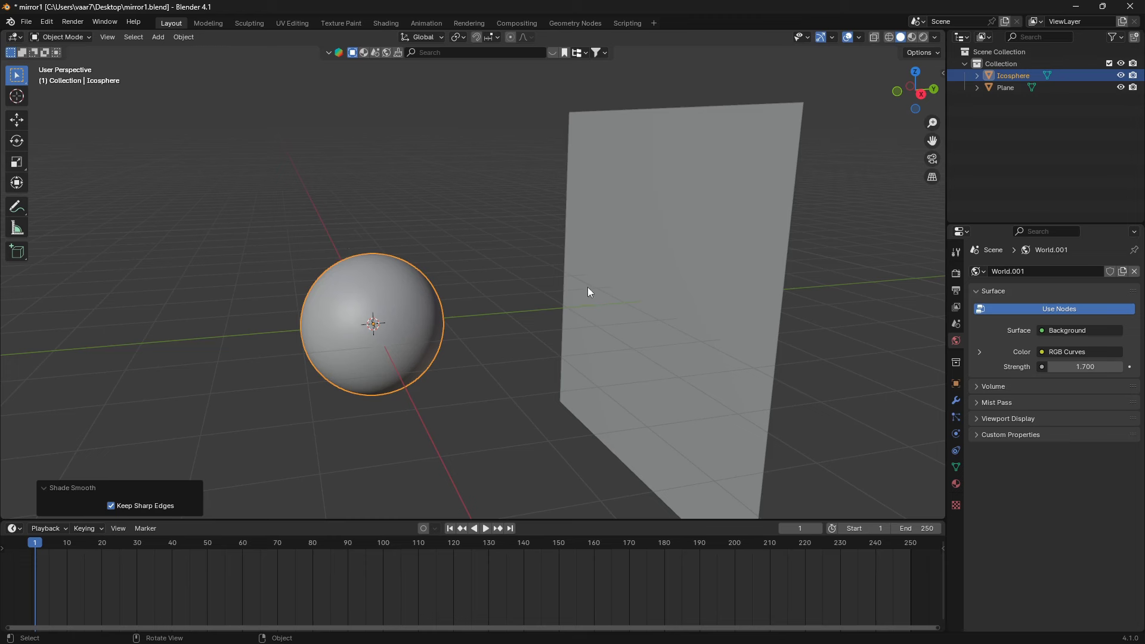
Keyframe the sphere's position at frame 1 and move the playhead to frame 50.
{"action": "key", "text": "i"}
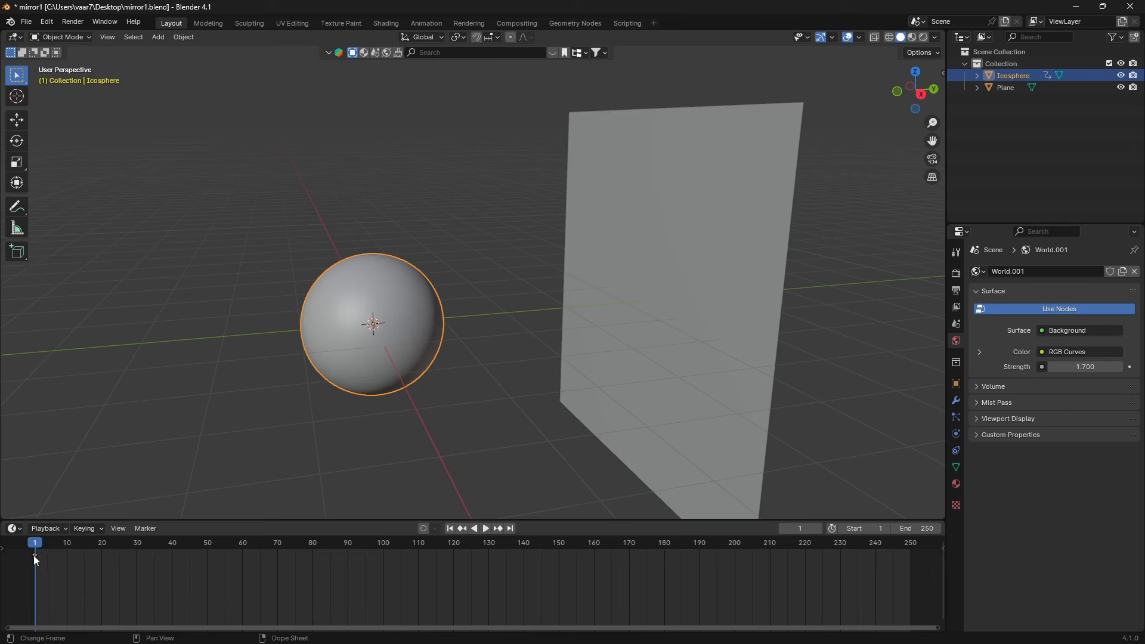
{"action": "key", "text": "space"}
{"action": "left_click", "coordinate": [148, 555]}
{"action": "left_click_drag", "start_coordinate": [149, 553], "coordinate": [207, 553]}
{"action": "key", "text": "space"}
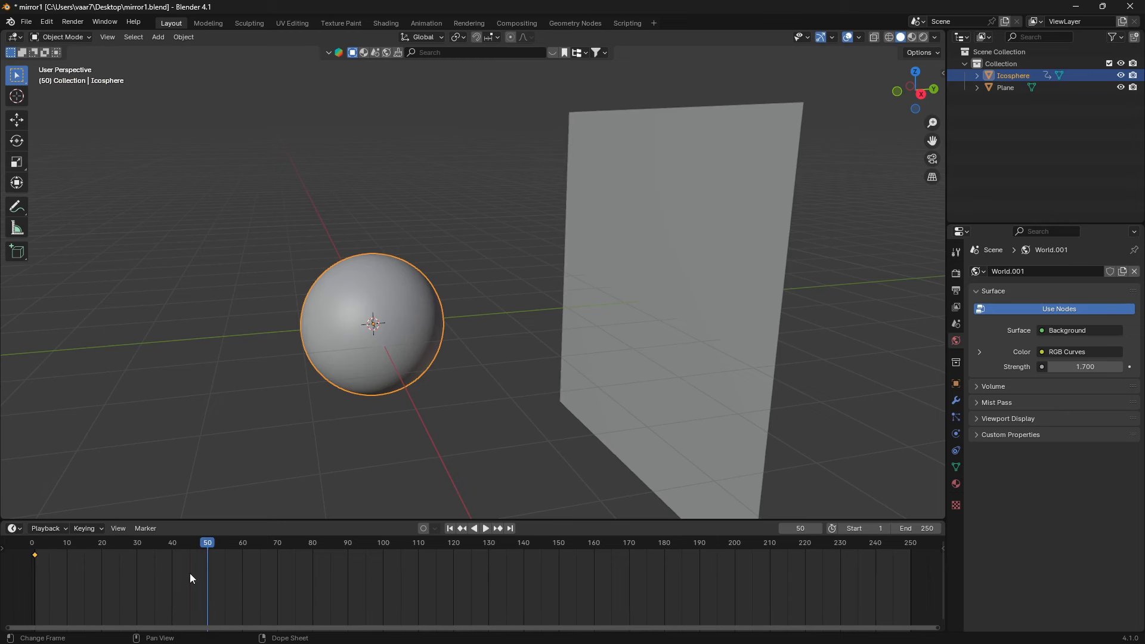
Move the sphere 7.5783 m along Y past the plane and keyframe it at frame 50.
{"action": "middle_click_drag", "start_coordinate": [532, 338], "coordinate": [513, 338]}
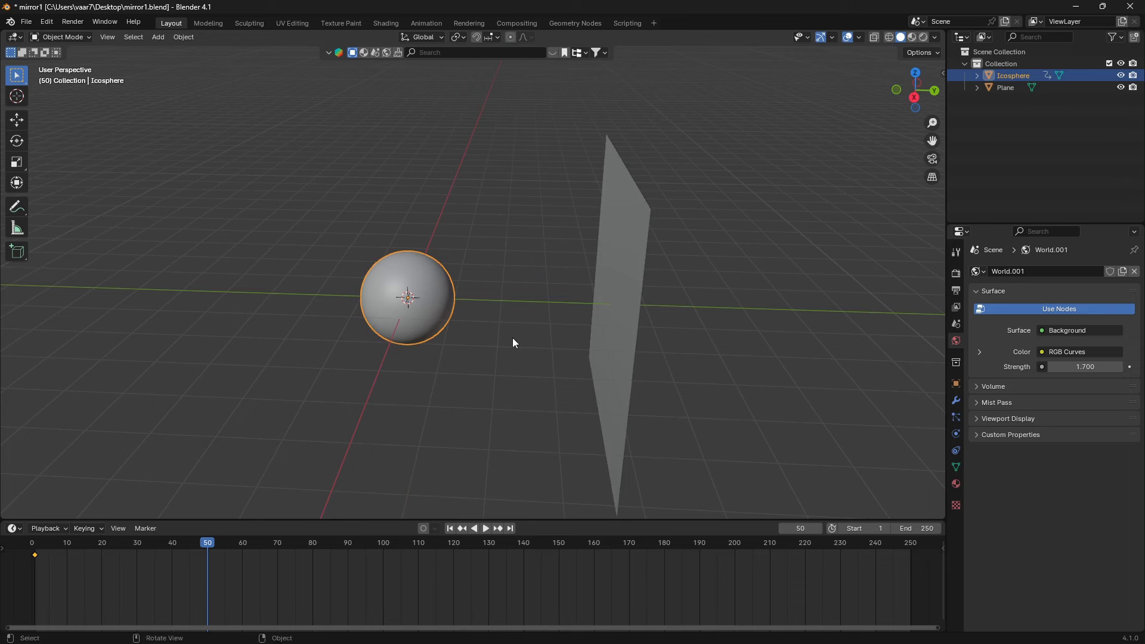
{"action": "key", "text": "g"}
{"action": "key", "text": "y"}
{"action": "left_click", "coordinate": [877, 313]}
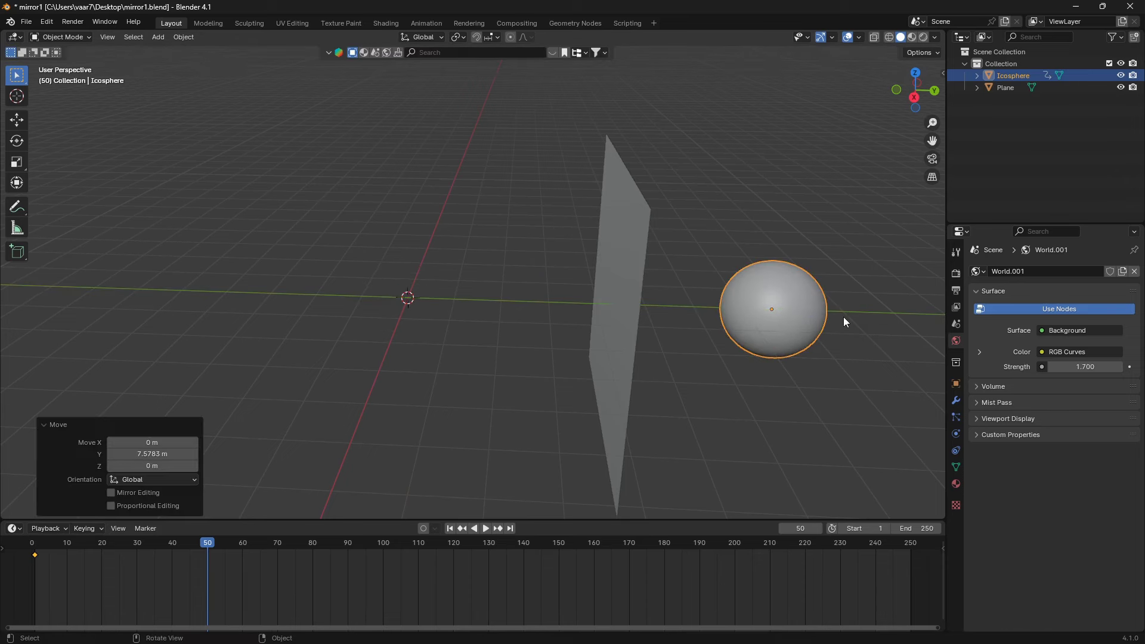
{"action": "key", "text": "i"}
Play back the sphere passing through the plane, then return to frame 1.
{"action": "key", "text": "shift+Left"}
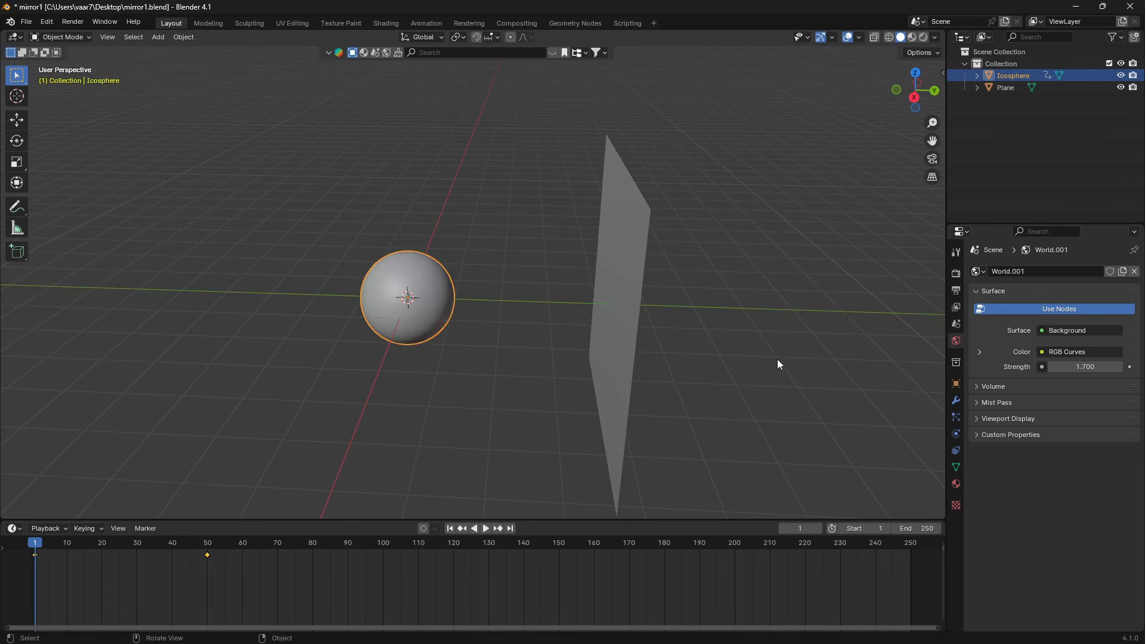
{"action": "middle_click_drag", "start_coordinate": [842, 306], "coordinate": [674, 284]}
{"action": "key", "text": "space"}
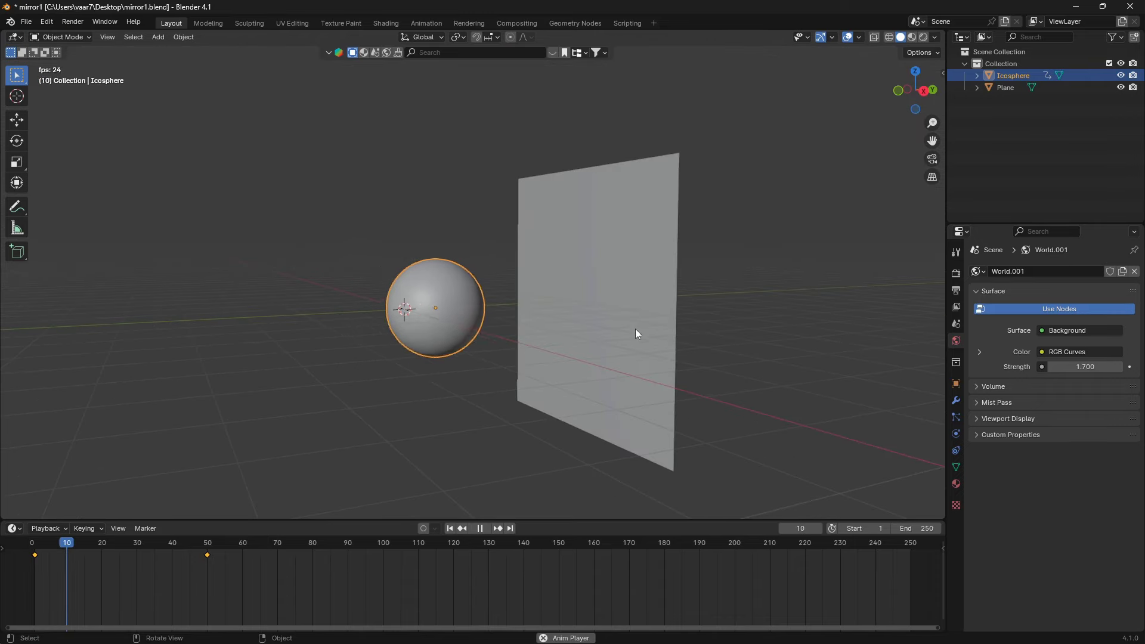
{"action": "key", "text": "space"}
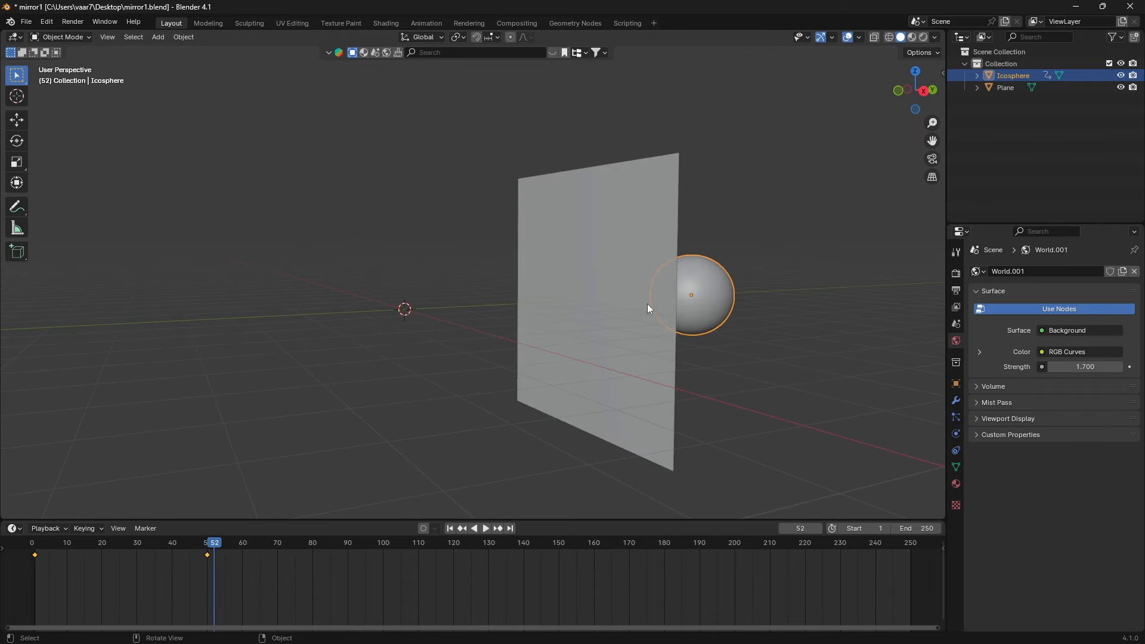
{"action": "key", "text": "shift+Left"}
{"action": "scroll", "coordinate": [647, 300], "scroll_direction": "up", "scroll_amount": 3}
{"action": "middle_click_drag", "start_coordinate": [608, 298], "coordinate": [566, 304]}
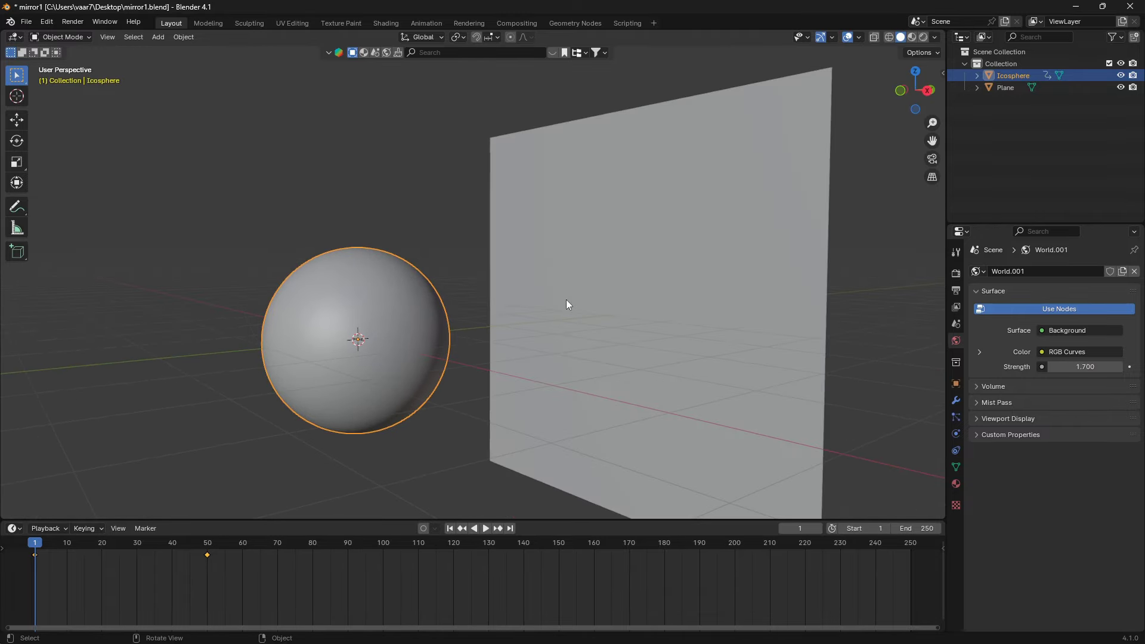
Switch the viewport to Rendered shading and show the World nodes in a Shader Editor replacing the timeline.
{"action": "left_click", "coordinate": [923, 37]}
{"action": "mouse_move", "coordinate": [536, 341]}
{"action": "middle_mouse_down"}
{"action": "mouse_move", "coordinate": [667, 289]}
{"action": "mouse_move", "coordinate": [600, 354]}
{"action": "mouse_move", "coordinate": [585, 333]}
{"action": "mouse_move", "coordinate": [587, 293]}
{"action": "mouse_move", "coordinate": [722, 263]}
{"action": "mouse_move", "coordinate": [734, 272]}
{"action": "mouse_move", "coordinate": [574, 334]}
{"action": "mouse_move", "coordinate": [593, 283]}
{"action": "middle_mouse_up"}
{"action": "left_click", "coordinate": [13, 529]}
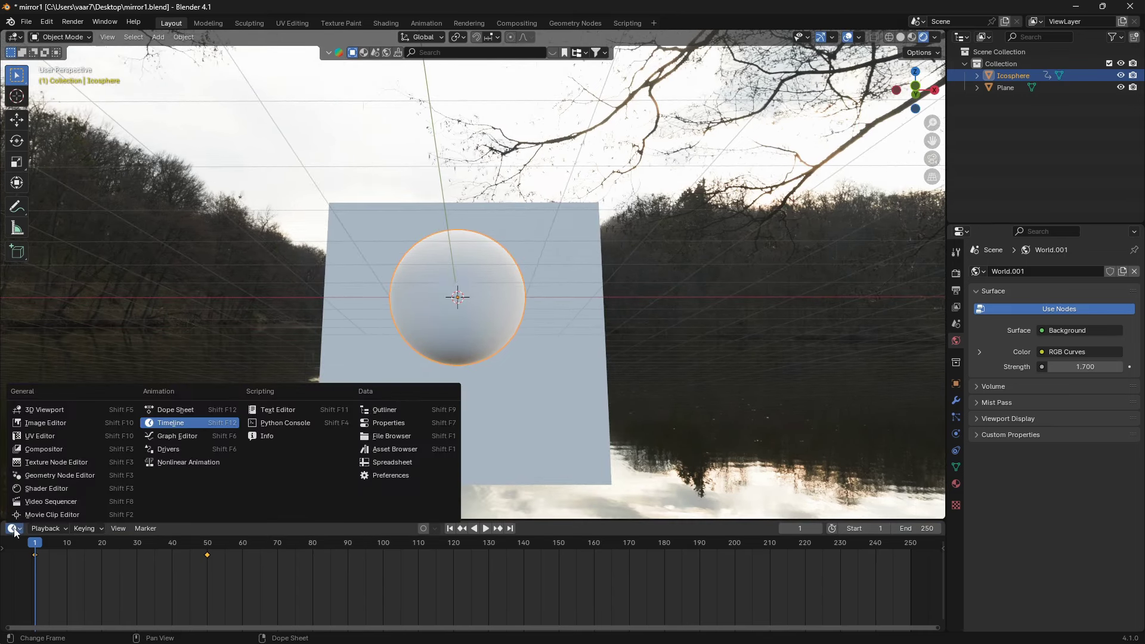
{"action": "left_click", "coordinate": [41, 488]}
{"action": "left_click", "coordinate": [72, 531]}
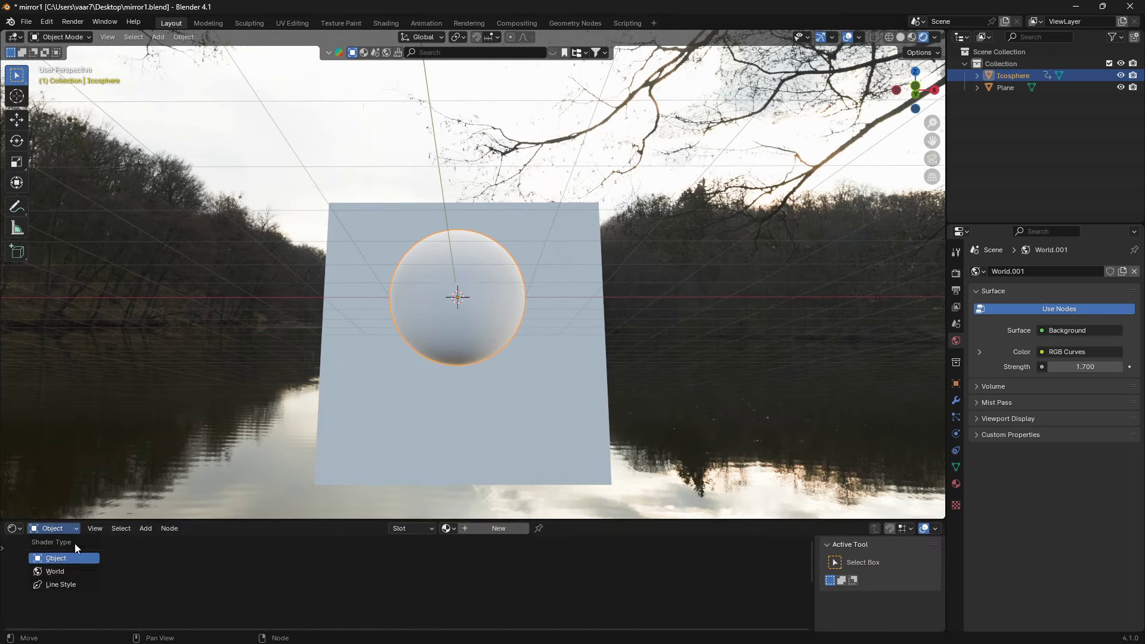
{"action": "left_click", "coordinate": [76, 571]}
{"action": "scroll", "coordinate": [411, 577], "scroll_direction": "up", "scroll_amount": 4}
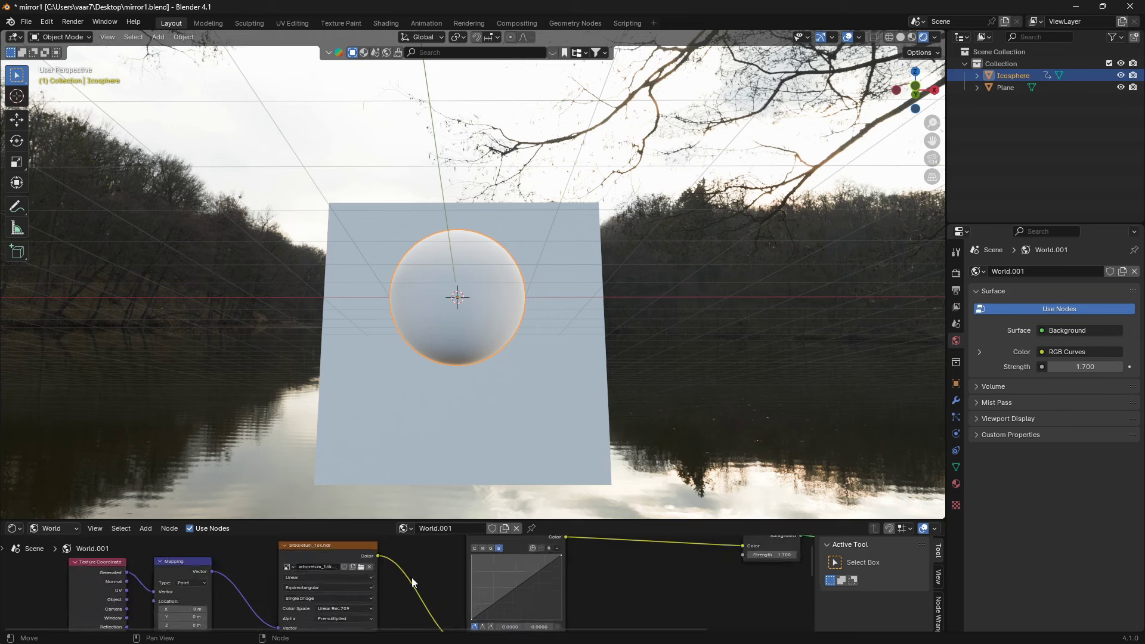
{"action": "scroll", "coordinate": [489, 602], "scroll_direction": "up", "scroll_amount": 6}
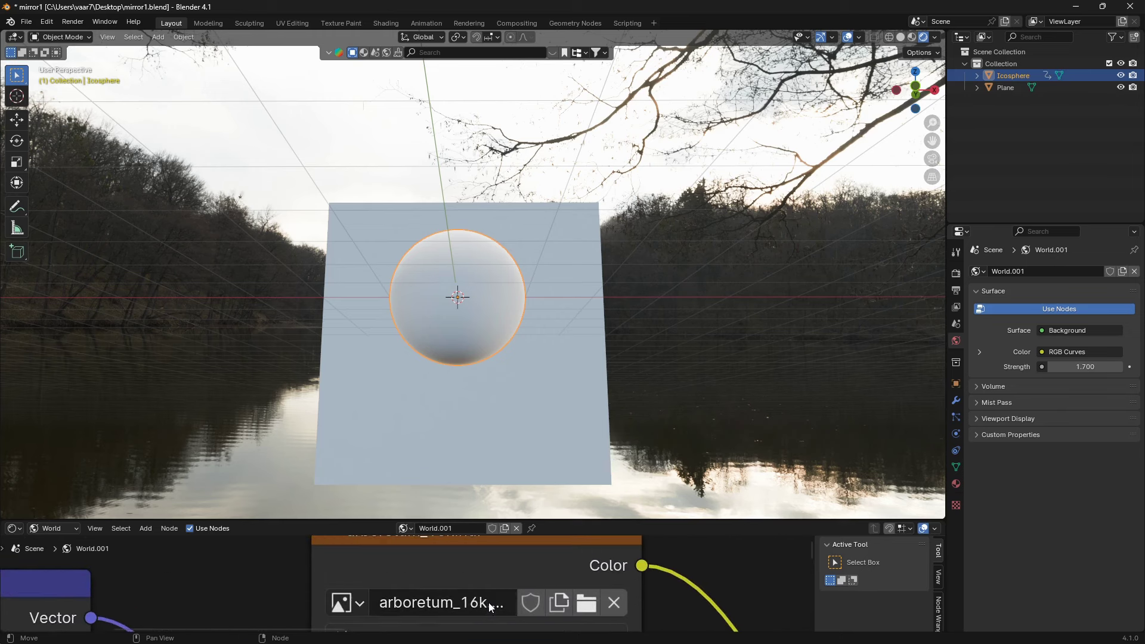
{"action": "scroll", "coordinate": [321, 564], "scroll_direction": "up", "scroll_amount": 2, "text": "shift"}
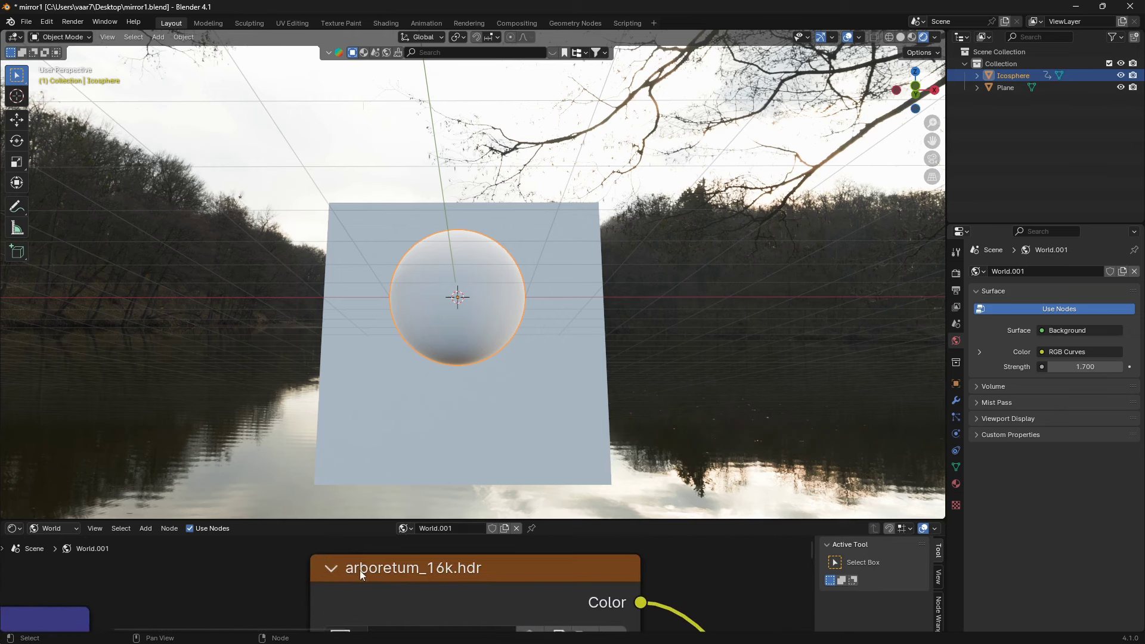
{"action": "scroll", "coordinate": [392, 586], "scroll_direction": "down", "scroll_amount": 4}
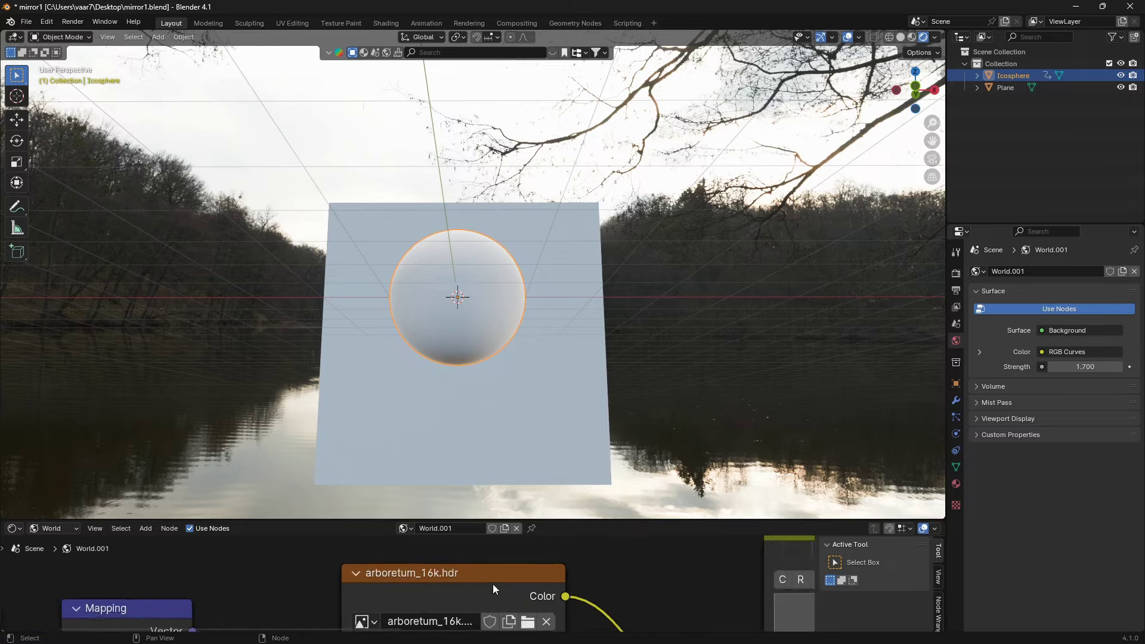
{"action": "middle_click_drag", "start_coordinate": [539, 578], "coordinate": [430, 574]}
{"action": "middle_click_drag", "start_coordinate": [534, 353], "coordinate": [610, 492]}
Enlarge the Shader Editor and pan until the RGB Curves graph is in view.
{"action": "left_click_drag", "start_coordinate": [603, 522], "coordinate": [601, 482]}
{"action": "middle_click_drag", "start_coordinate": [600, 542], "coordinate": [495, 533]}
{"action": "scroll", "coordinate": [494, 535], "scroll_direction": "up", "scroll_amount": 1}
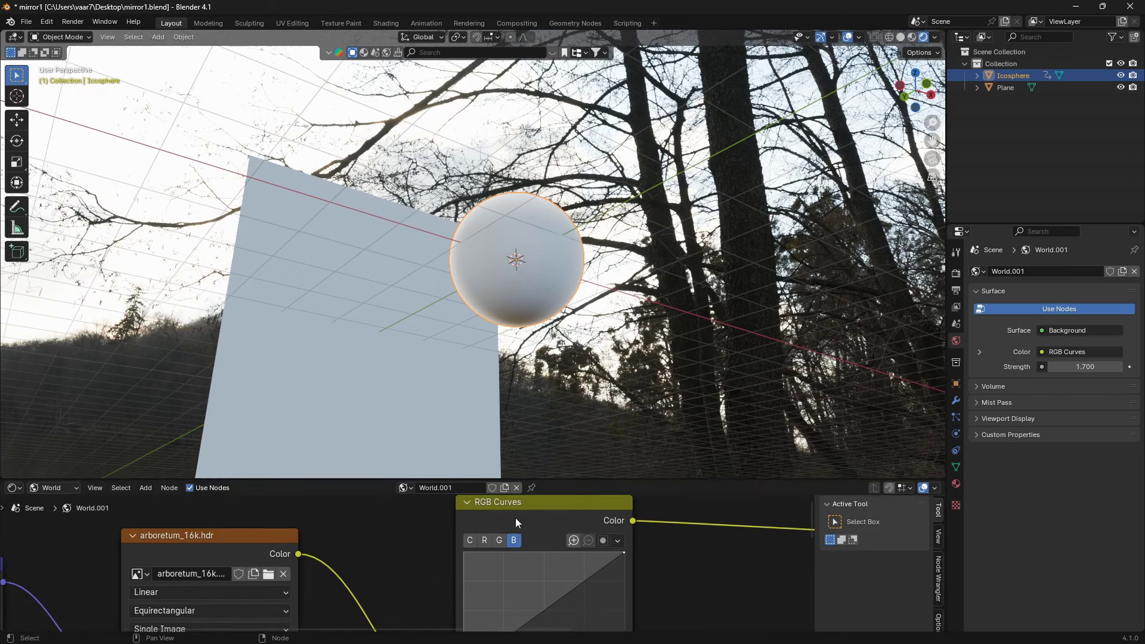
{"action": "scroll", "coordinate": [543, 532], "scroll_direction": "down", "scroll_amount": 2}
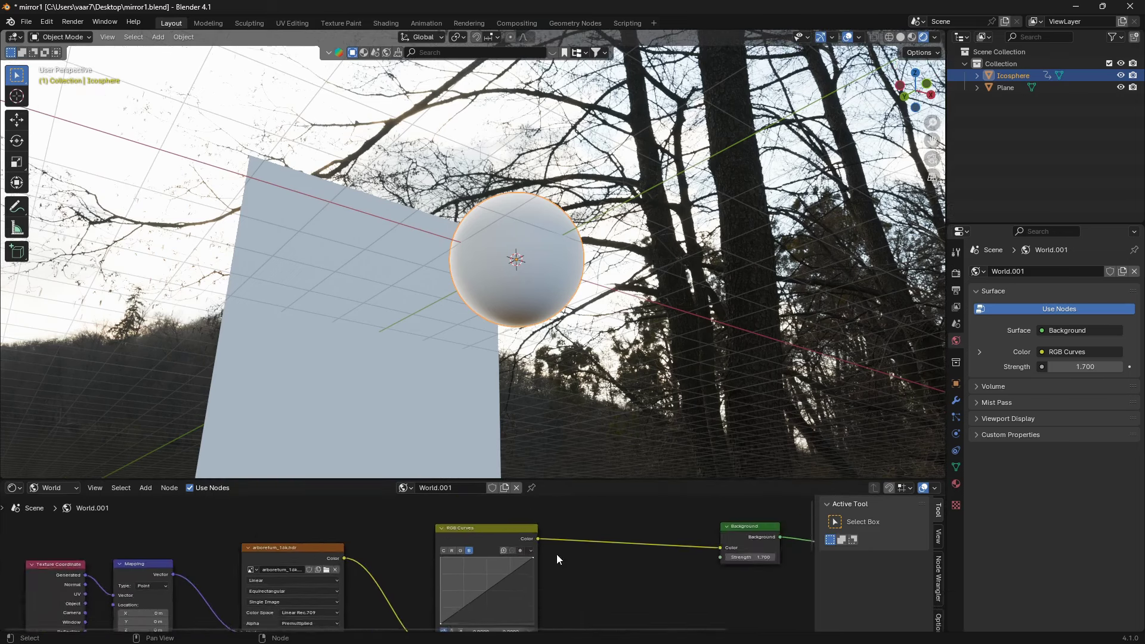
{"action": "scroll", "coordinate": [556, 553], "scroll_direction": "right", "scroll_amount": 3, "text": "ctrl"}
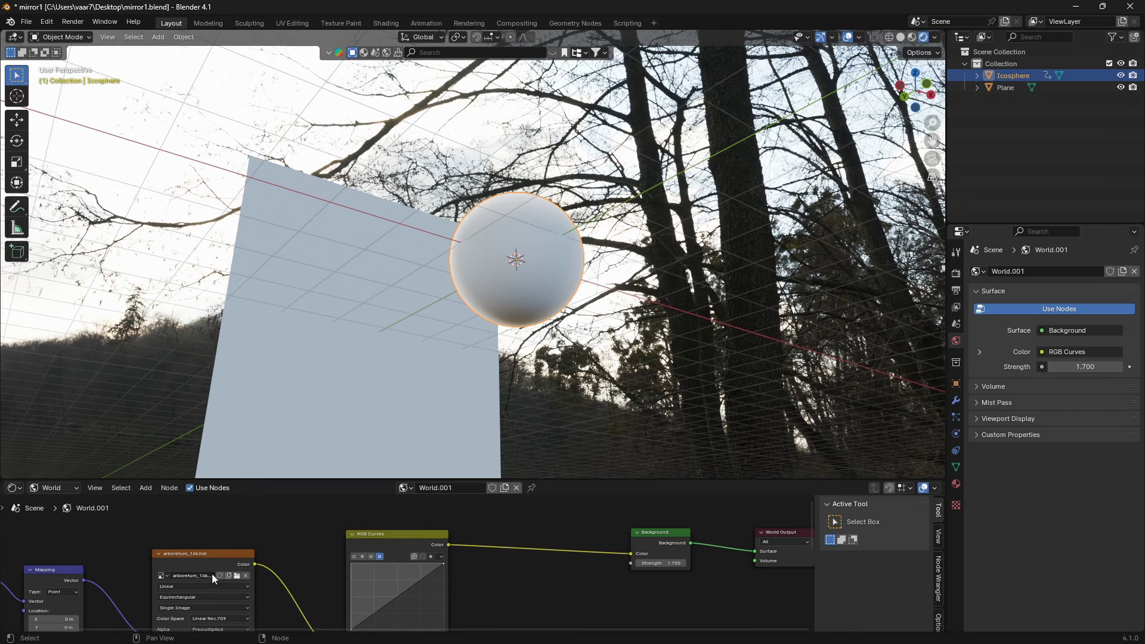
{"action": "scroll", "coordinate": [212, 573], "scroll_direction": "up", "scroll_amount": 1}
{"action": "scroll", "coordinate": [532, 543], "scroll_direction": "left", "scroll_amount": 6, "text": "ctrl"}
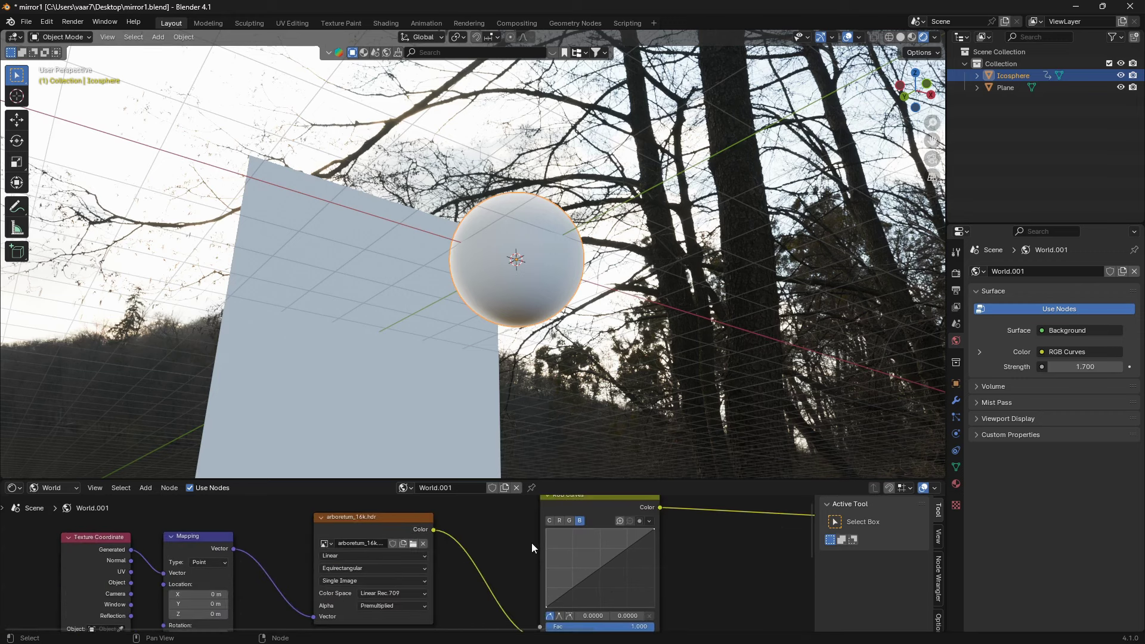
{"action": "scroll", "coordinate": [531, 548], "scroll_direction": "up", "scroll_amount": 1}
{"action": "middle_click_drag", "start_coordinate": [614, 577], "coordinate": [464, 568]}
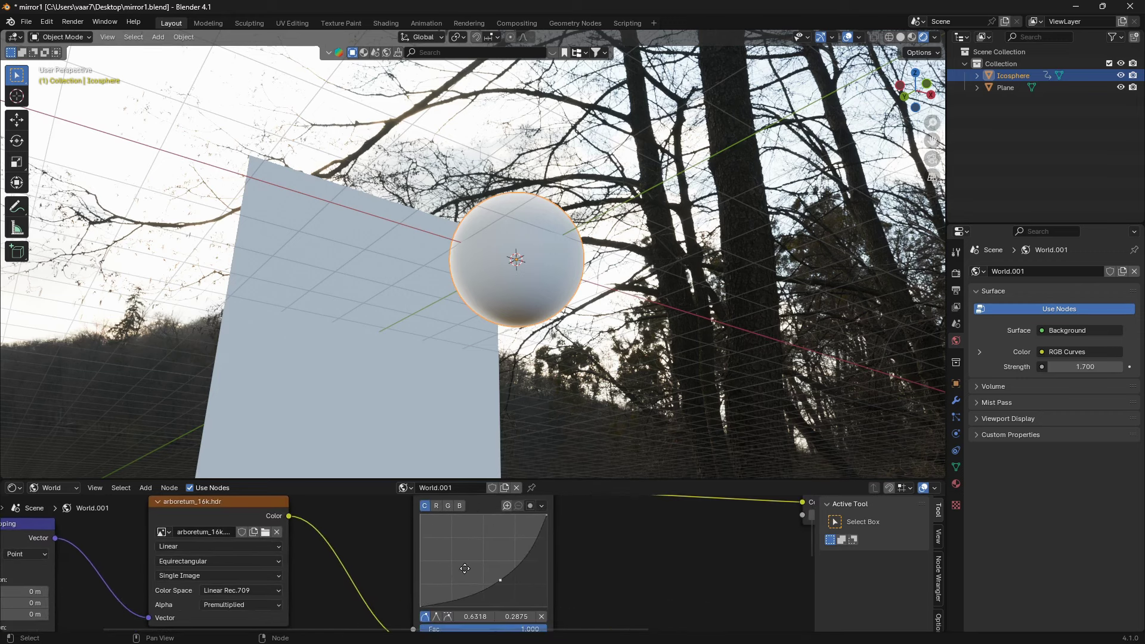
Drag the RGB Curves point down to 0.4434, 0.3375 to darken the HDRI background.
{"action": "left_click_drag", "start_coordinate": [495, 579], "coordinate": [480, 560]}
{"action": "middle_click_drag", "start_coordinate": [460, 381], "coordinate": [442, 415]}
{"action": "left_click_drag", "start_coordinate": [481, 561], "coordinate": [504, 576]}
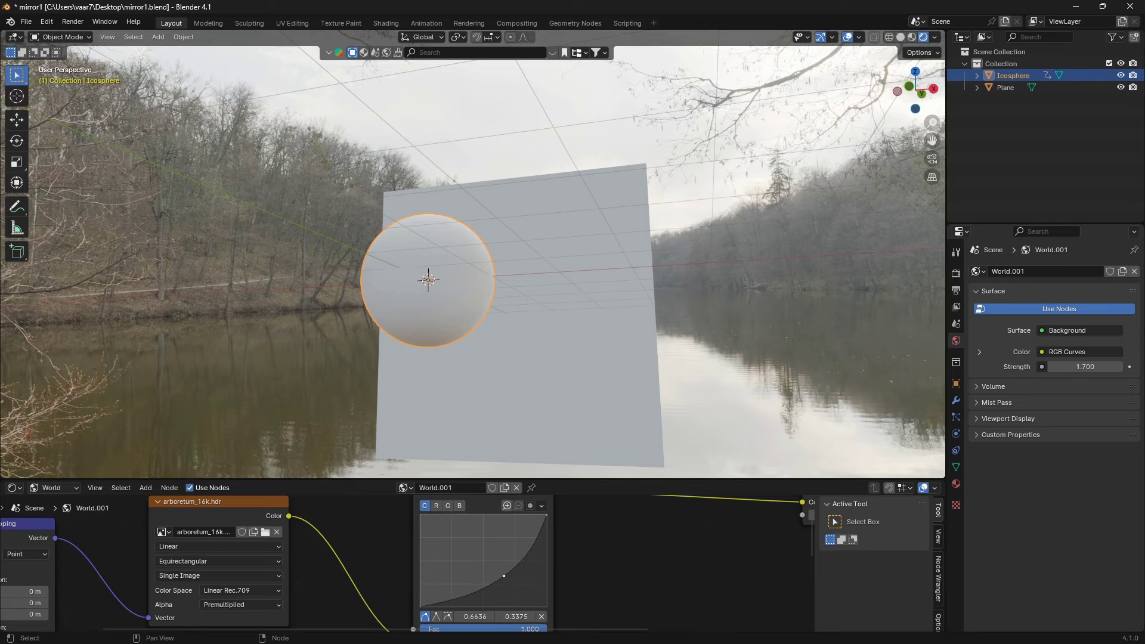
{"action": "middle_click_drag", "start_coordinate": [522, 429], "coordinate": [559, 358]}
{"action": "scroll", "coordinate": [520, 552], "scroll_direction": "down", "scroll_amount": 2}
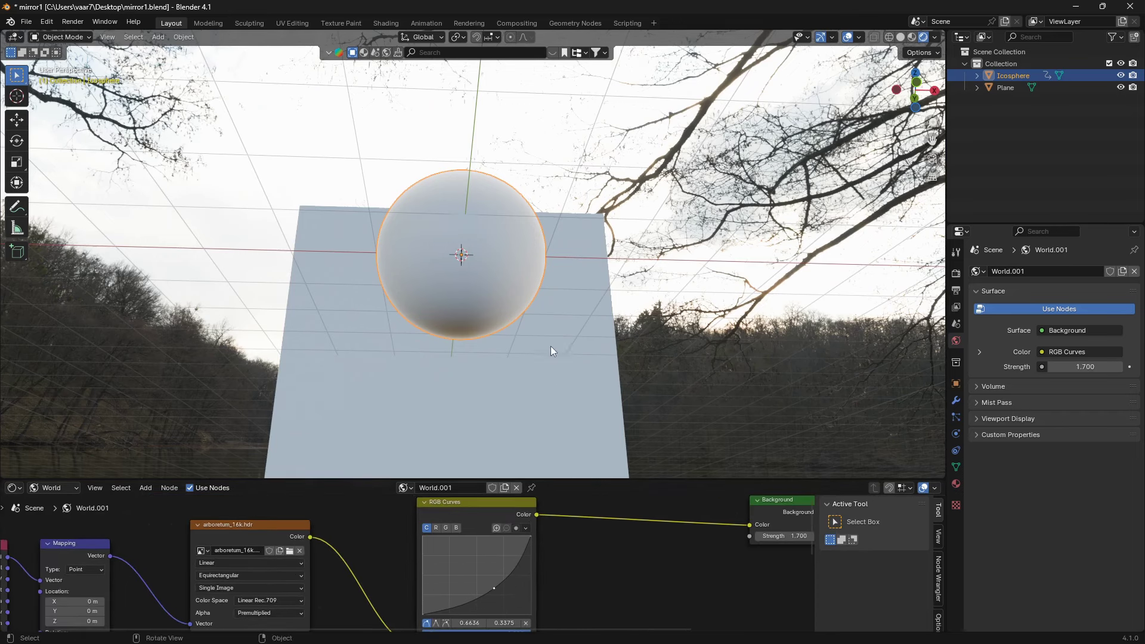
{"action": "middle_click_drag", "start_coordinate": [550, 346], "coordinate": [495, 421]}
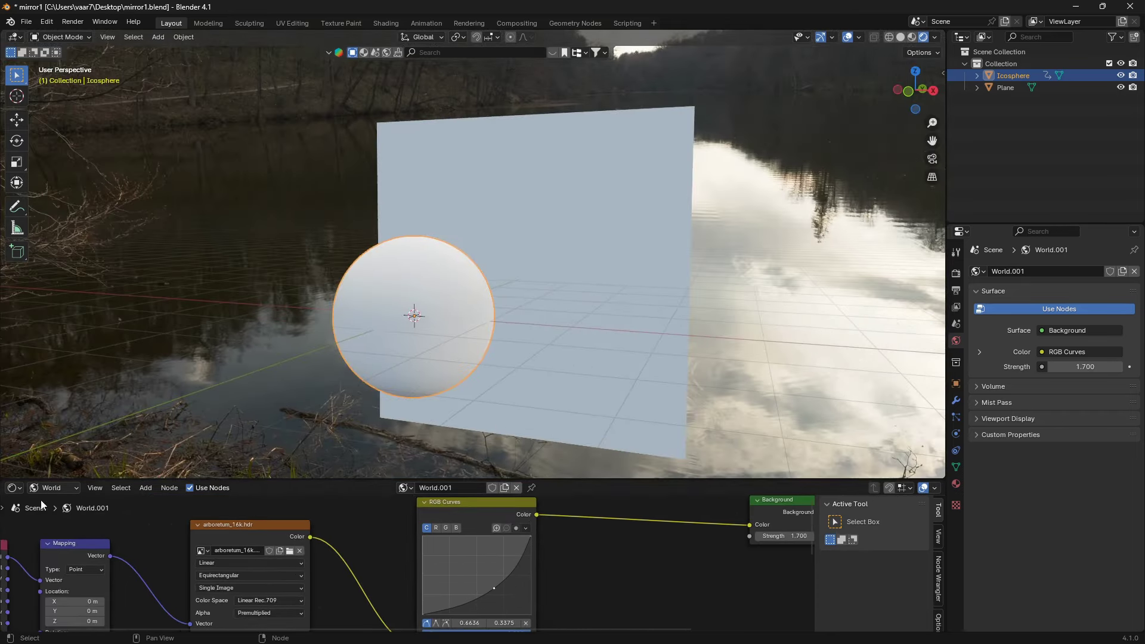
{"action": "left_click", "coordinate": [65, 489]}
Create a new icosphere material with a Glass BSDF surface and roughness 0.
{"action": "left_click", "coordinate": [65, 516]}
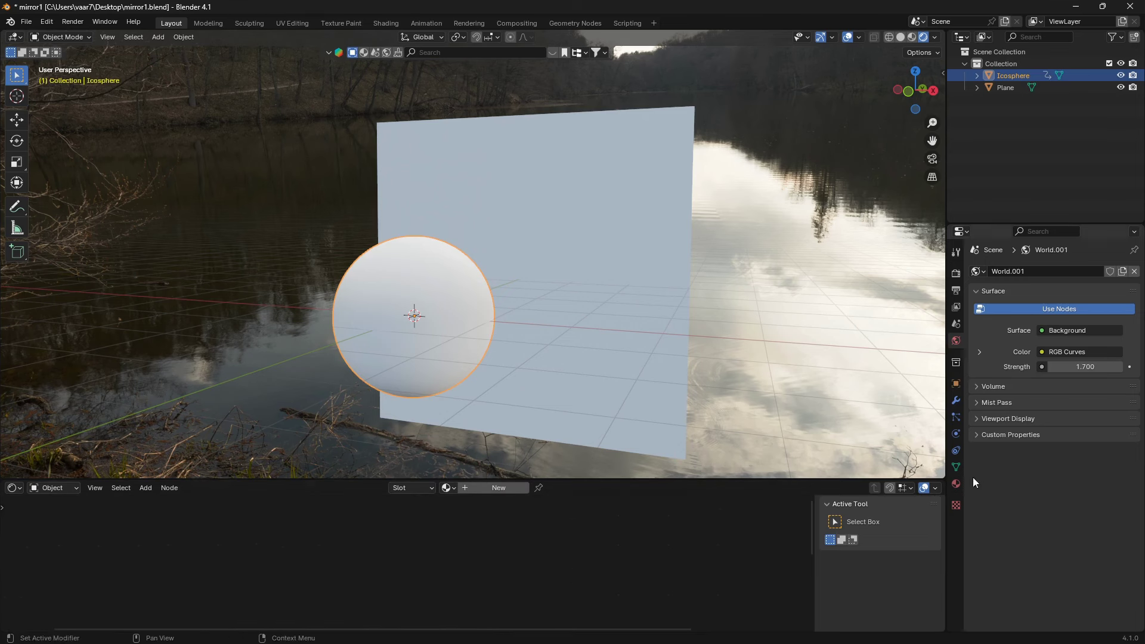
{"action": "left_click", "coordinate": [956, 484]}
{"action": "left_click", "coordinate": [1068, 322]}
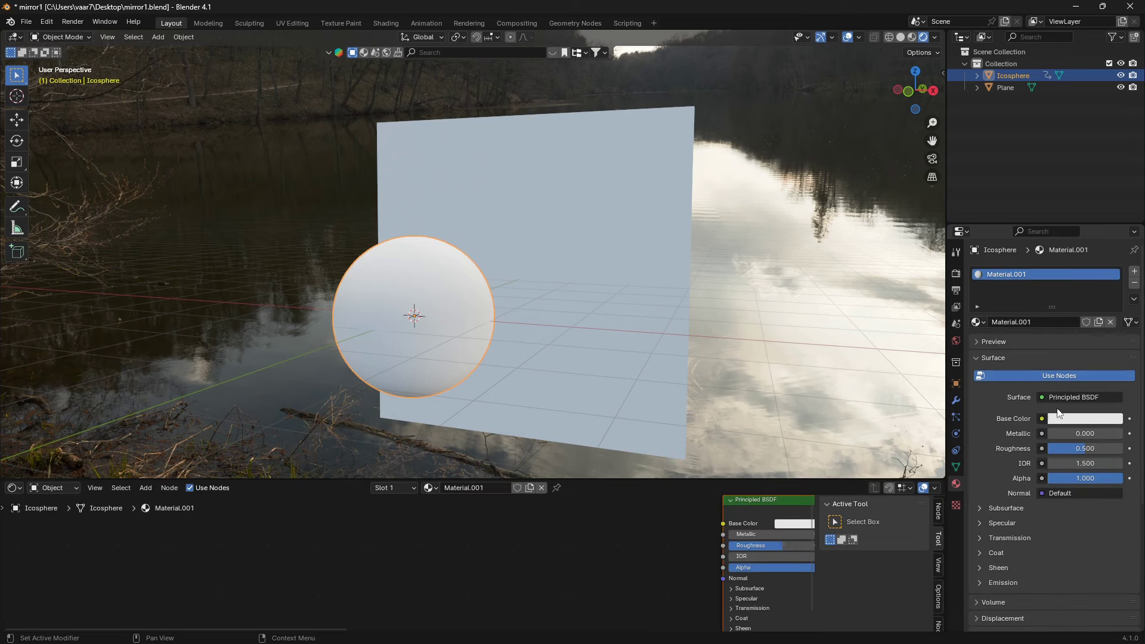
{"action": "left_click", "coordinate": [1079, 398]}
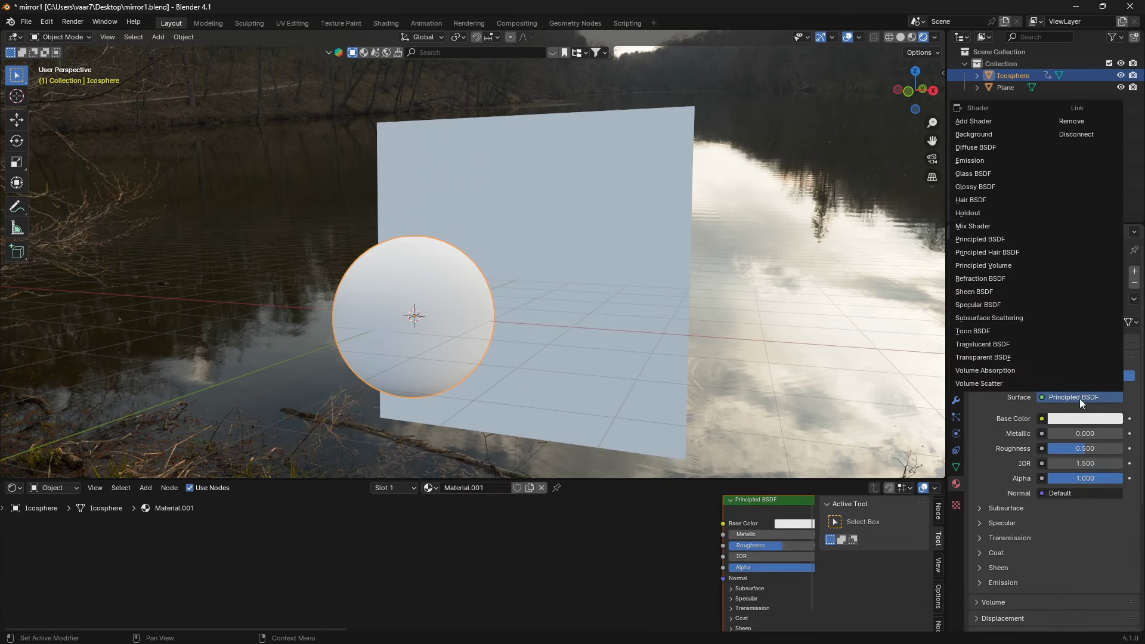
{"action": "left_click", "coordinate": [998, 173]}
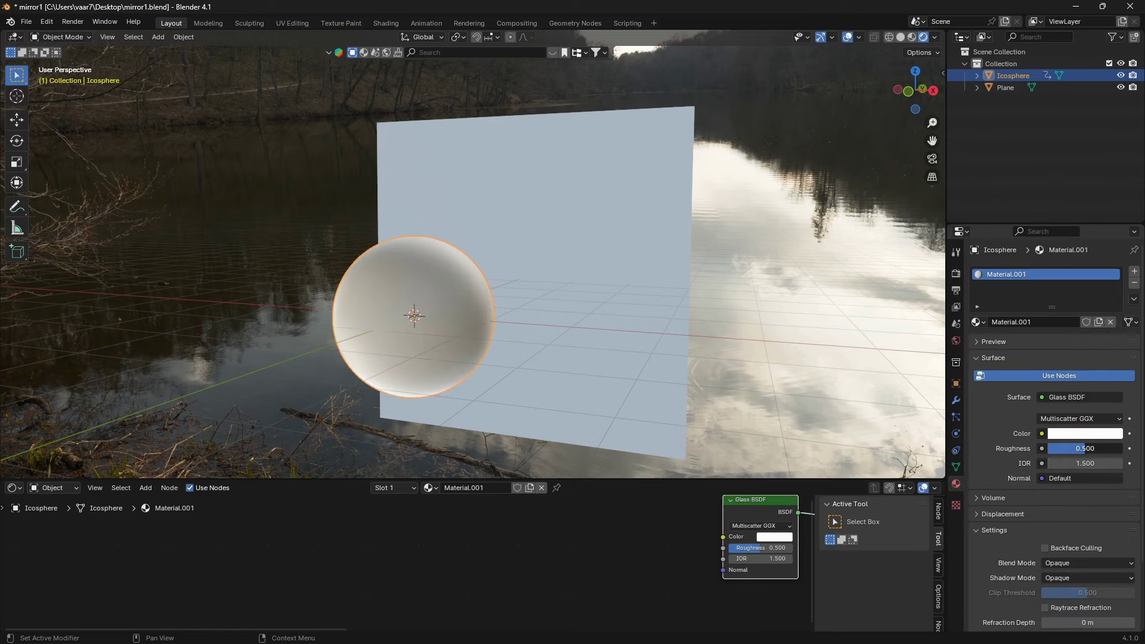
{"action": "left_click_drag", "start_coordinate": [1081, 451], "coordinate": [1048, 451]}
{"action": "middle_click_drag", "start_coordinate": [536, 286], "coordinate": [417, 280]}
Link the icosphere's glass material Material.001 to the plane.
{"action": "left_click", "coordinate": [614, 252]}
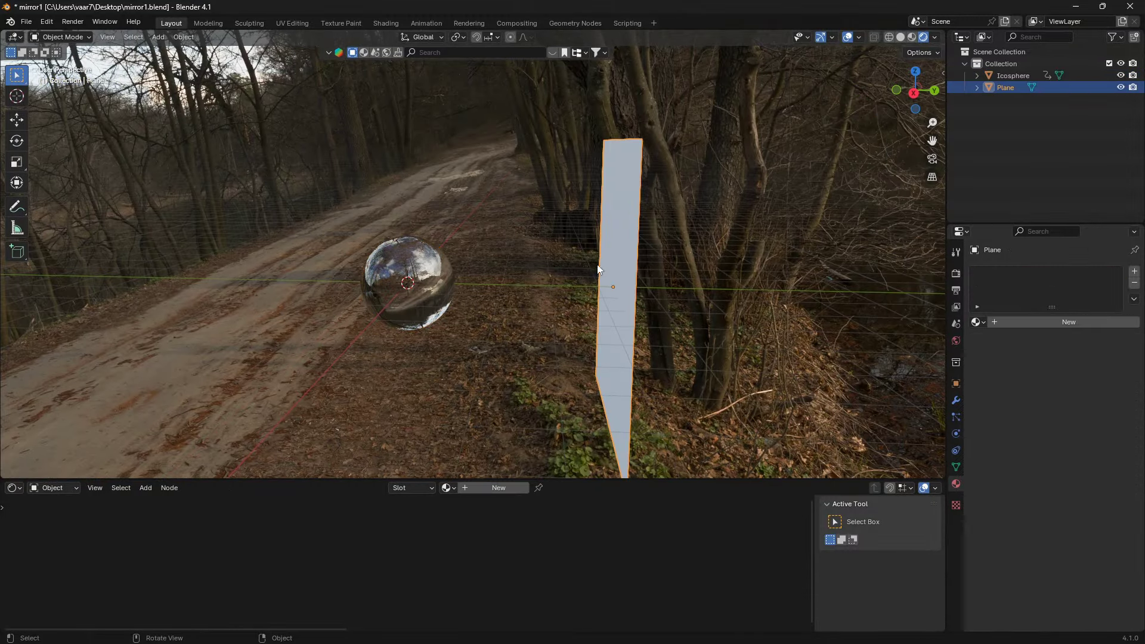
{"action": "left_click", "coordinate": [421, 274], "text": "shift"}
{"action": "key", "text": "ctrl+l"}
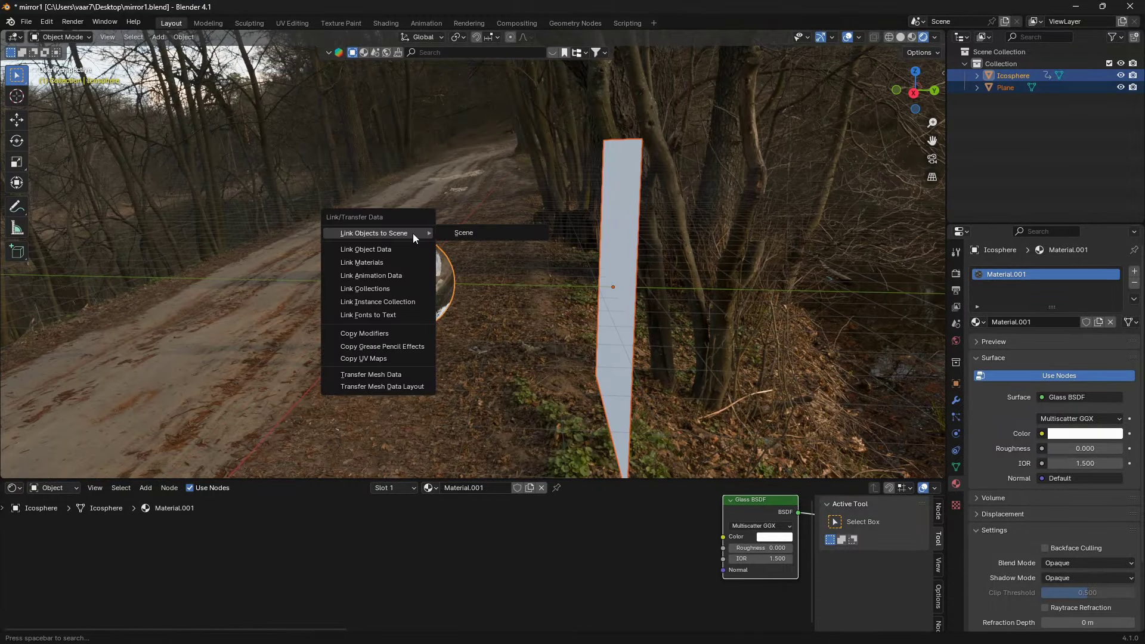
{"action": "left_click", "coordinate": [403, 263]}
{"action": "middle_click_drag", "start_coordinate": [670, 273], "coordinate": [596, 212]}
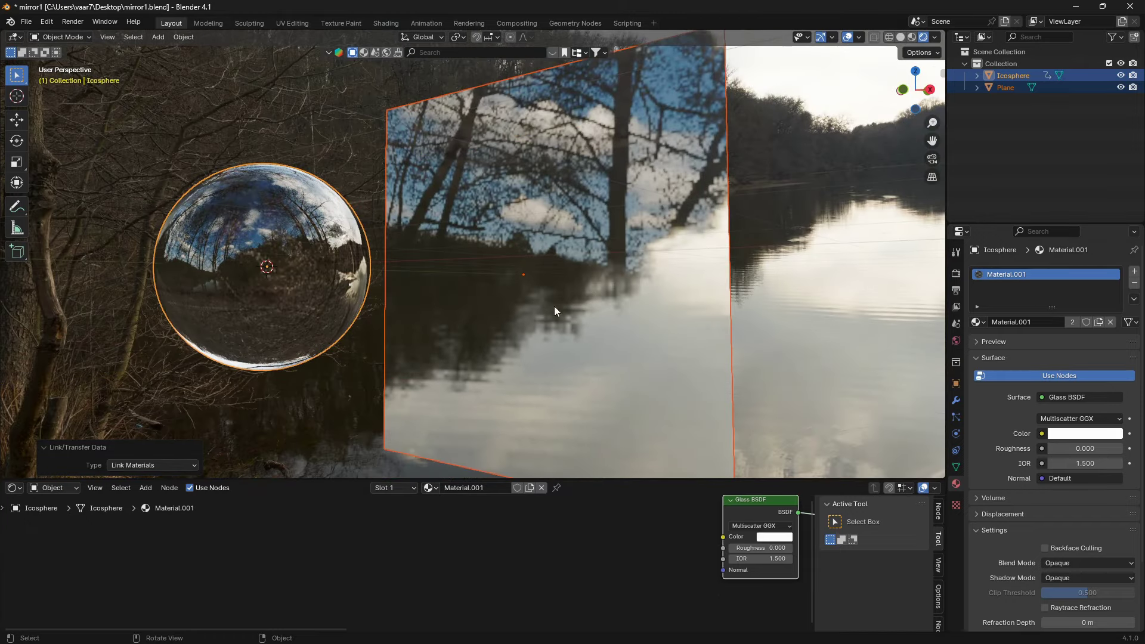
{"action": "left_click", "coordinate": [645, 235]}
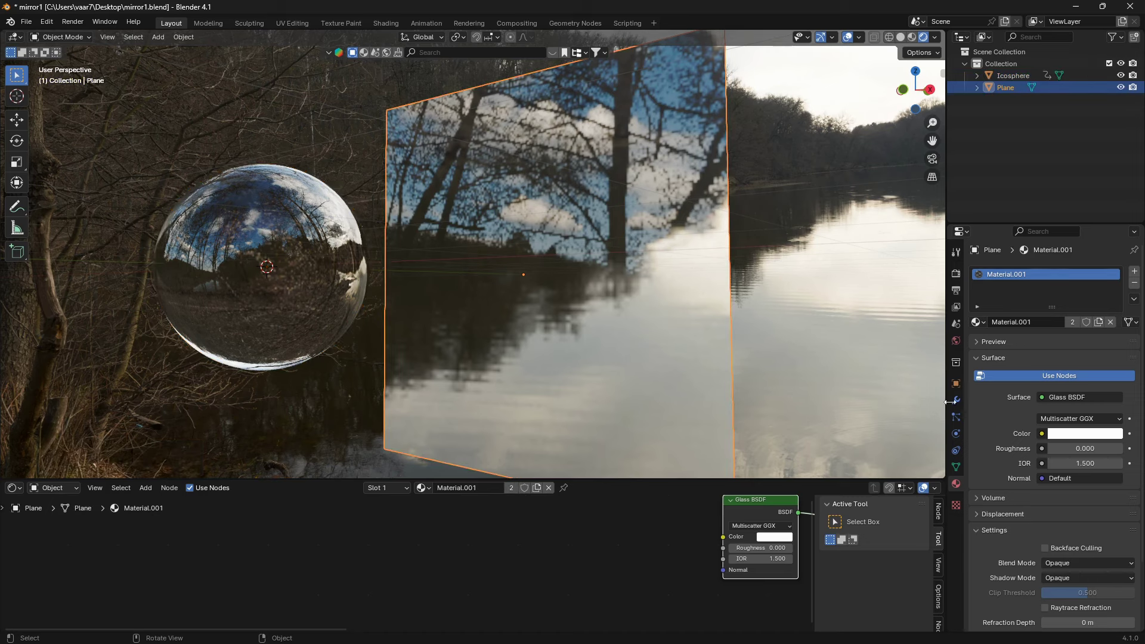
Add a Dynamic Paint canvas to the plane with surface type Waves.
{"action": "left_click", "coordinate": [955, 435]}
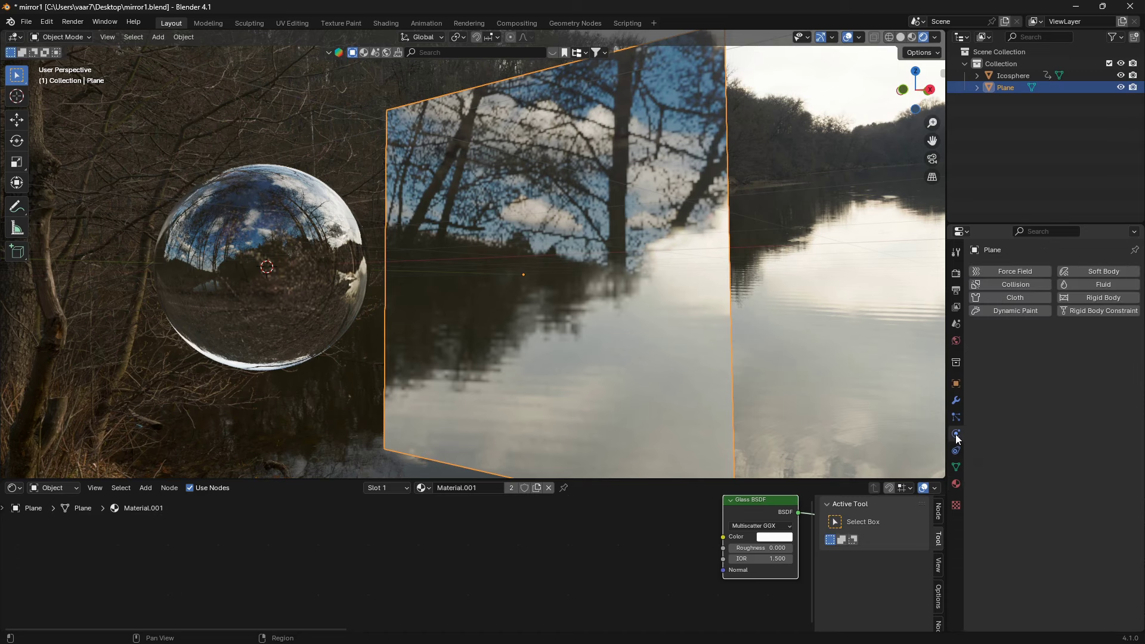
{"action": "left_click", "coordinate": [1006, 309]}
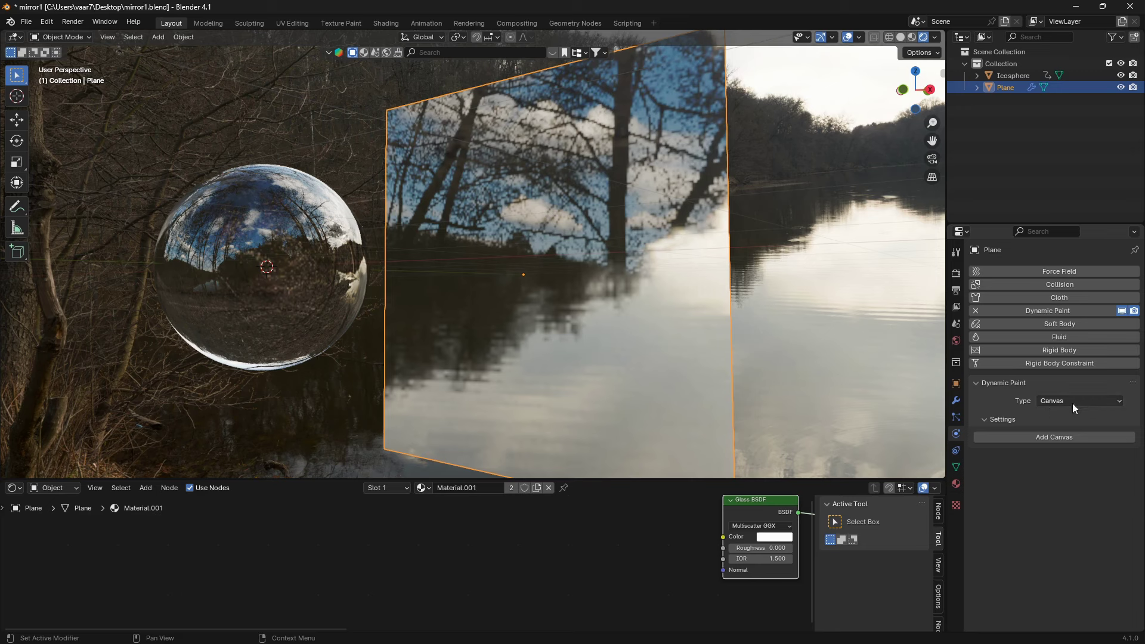
{"action": "left_click", "coordinate": [1062, 438]}
{"action": "scroll", "coordinate": [1081, 536], "scroll_direction": "down", "scroll_amount": 3}
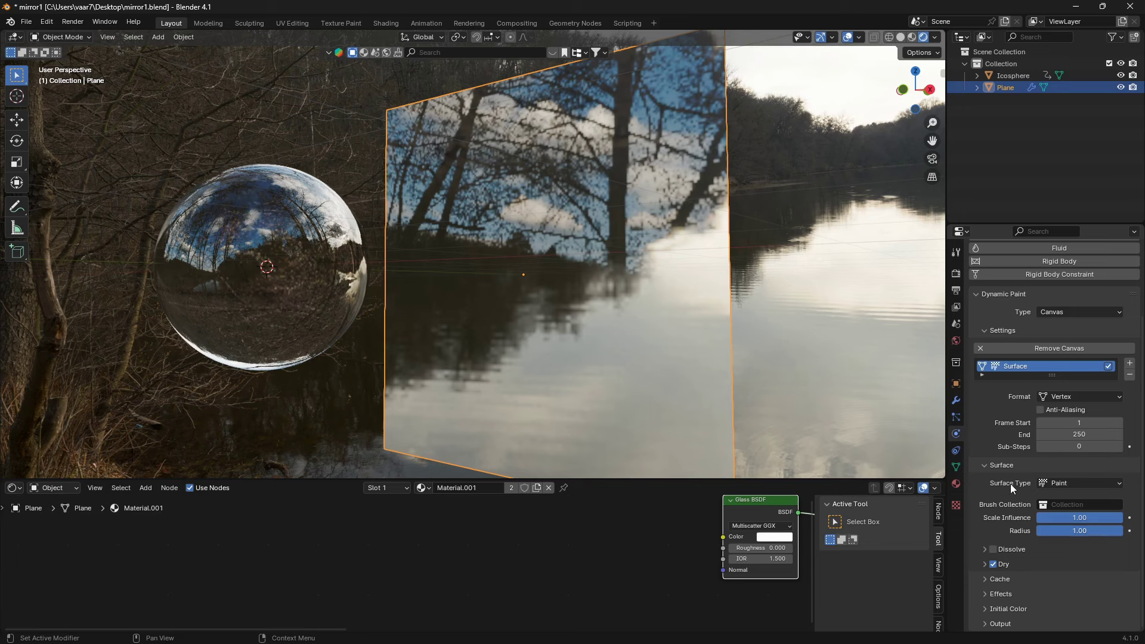
{"action": "left_click", "coordinate": [1112, 484]}
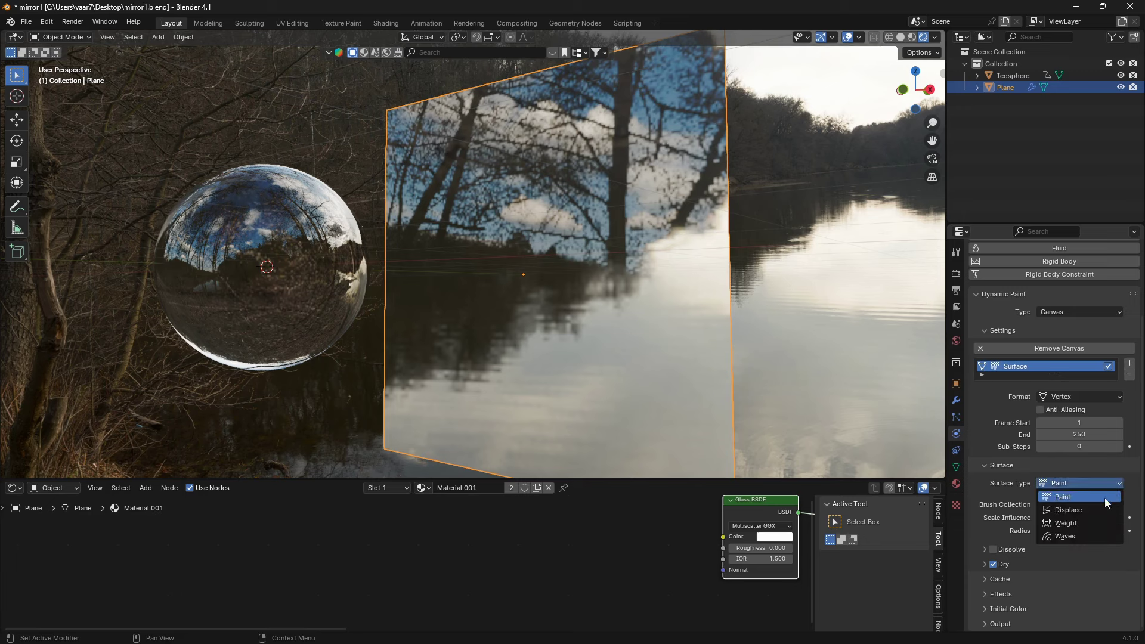
{"action": "left_click", "coordinate": [1080, 535]}
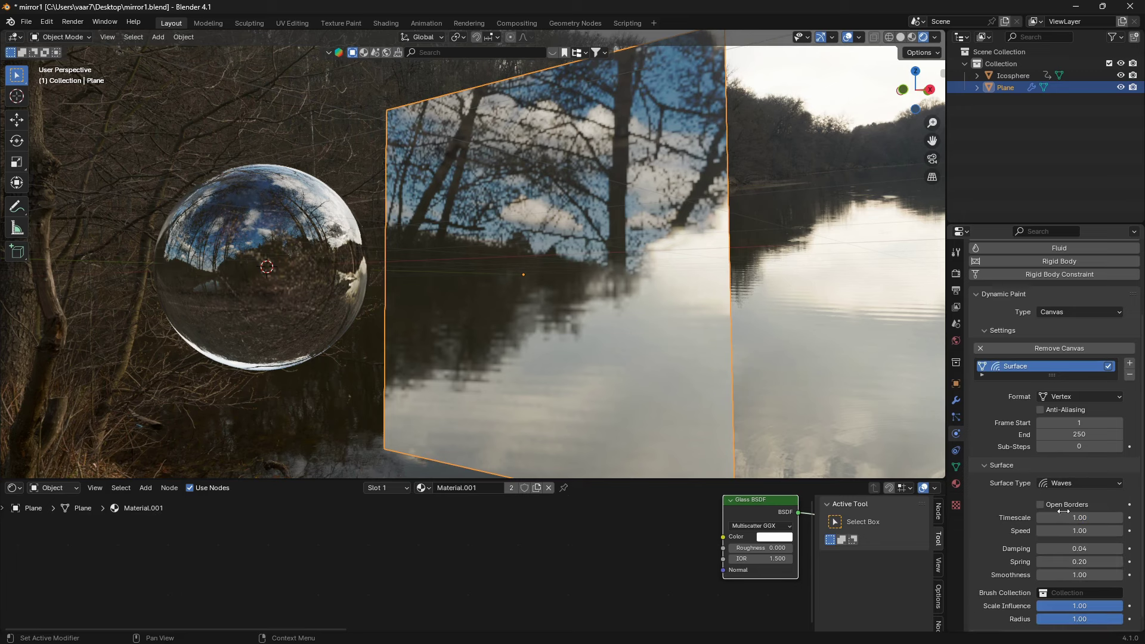
{"action": "left_click", "coordinate": [298, 253]}
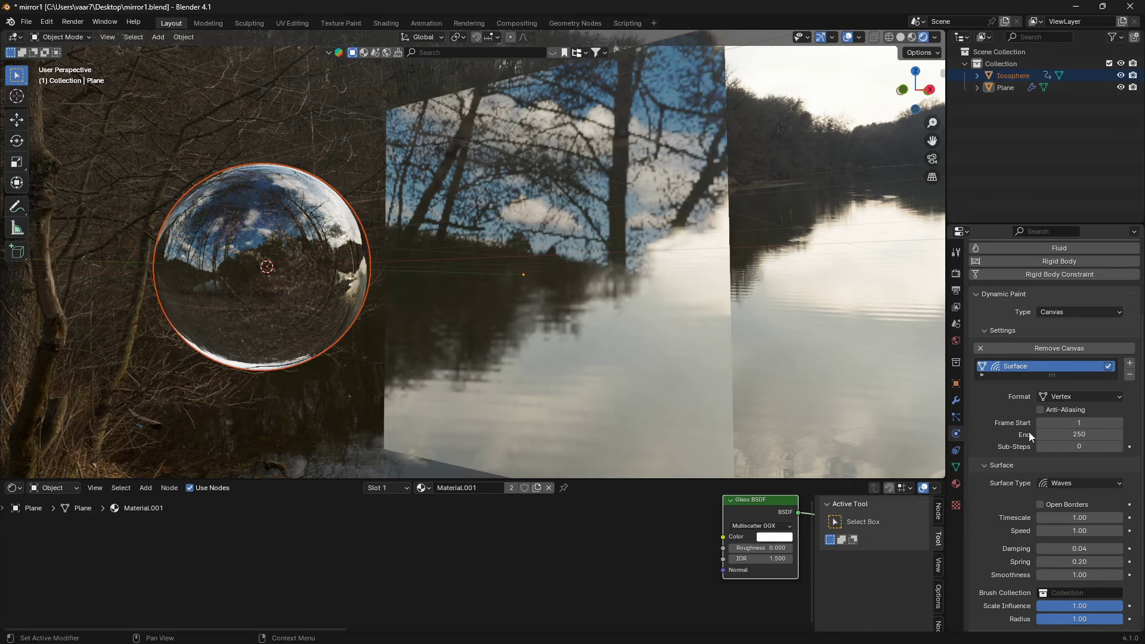
Add a Dynamic Paint brush to the icosphere and play the animation to watch the plane ripple.
{"action": "left_click", "coordinate": [308, 272]}
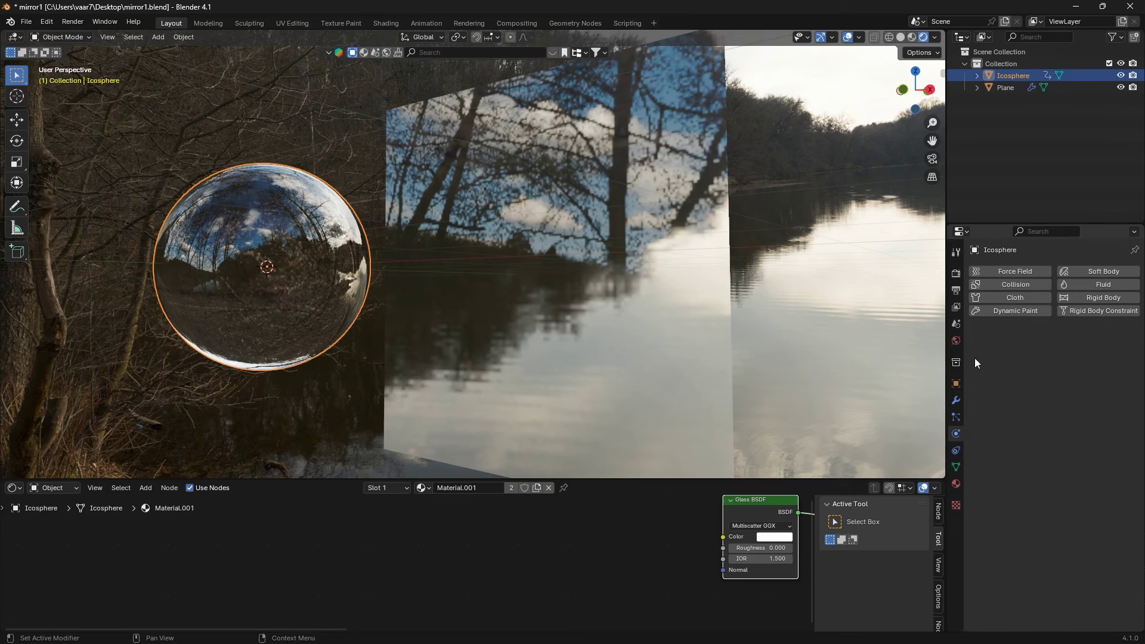
{"action": "left_click", "coordinate": [1030, 310]}
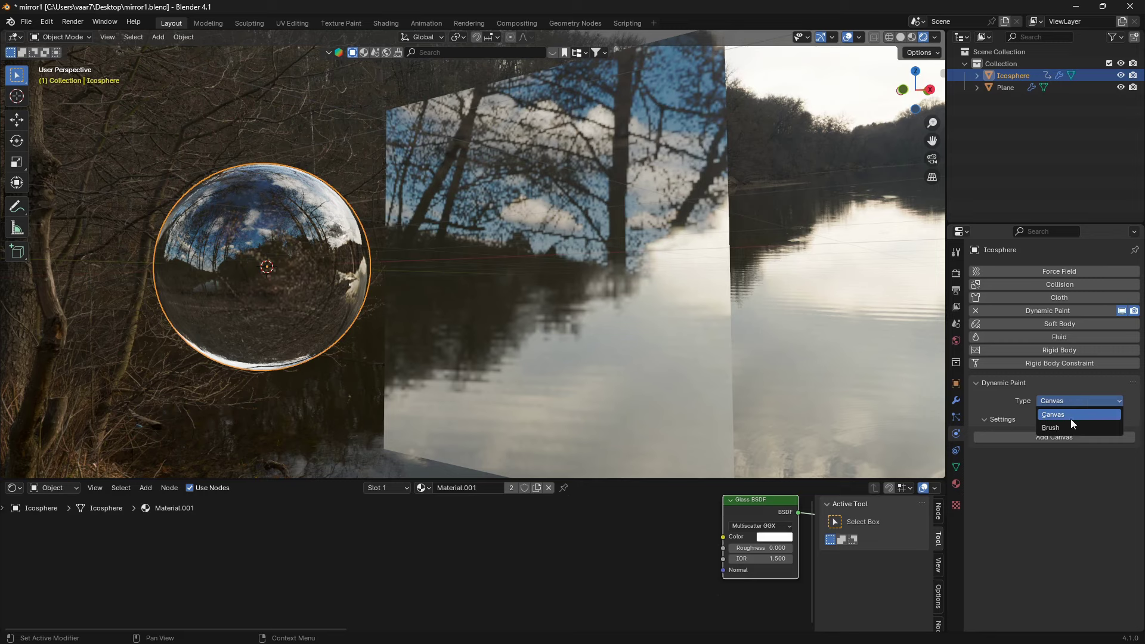
{"action": "left_click", "coordinate": [1060, 427]}
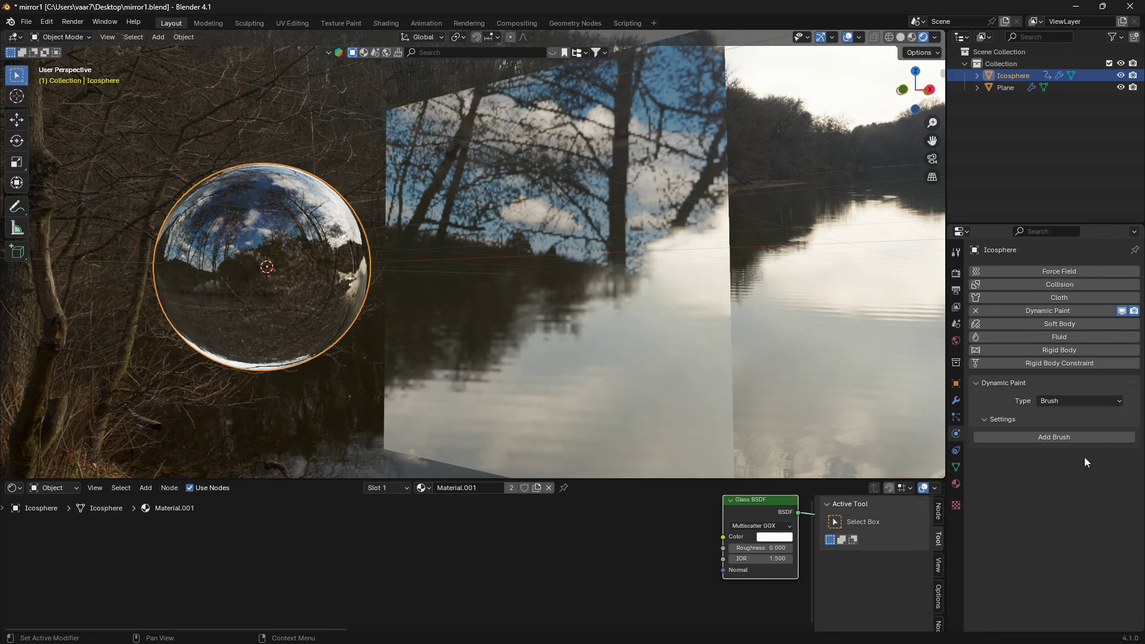
{"action": "left_click", "coordinate": [1061, 438]}
{"action": "mouse_move", "coordinate": [560, 266]}
{"action": "middle_mouse_down"}
{"action": "mouse_move", "coordinate": [546, 274]}
{"action": "mouse_move", "coordinate": [553, 269]}
{"action": "middle_mouse_up"}
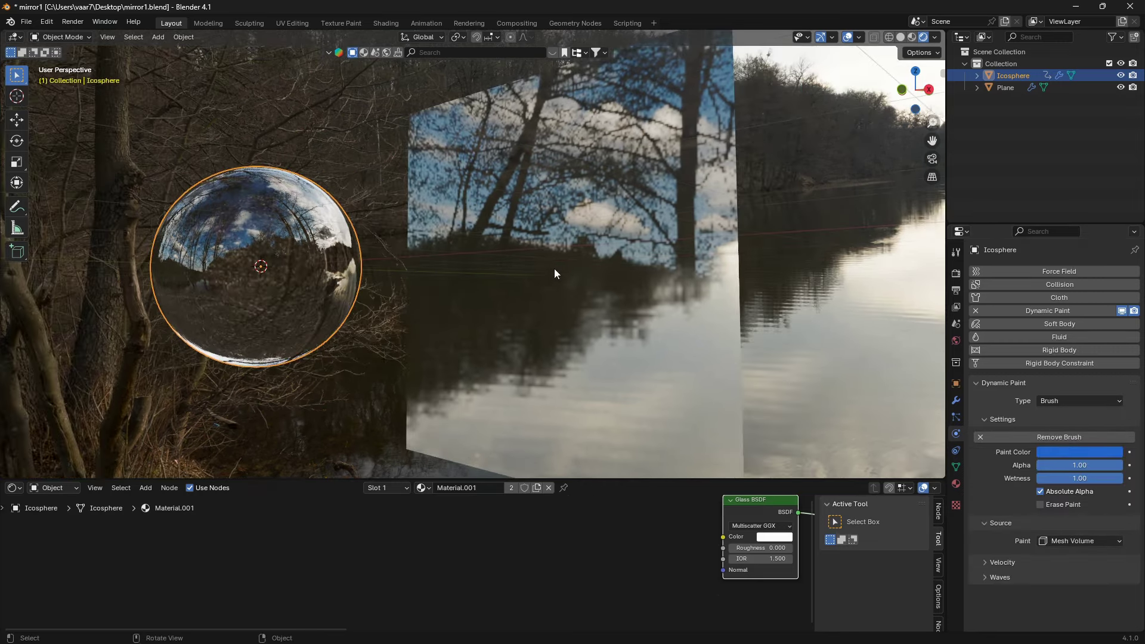
{"action": "key", "text": "space"}
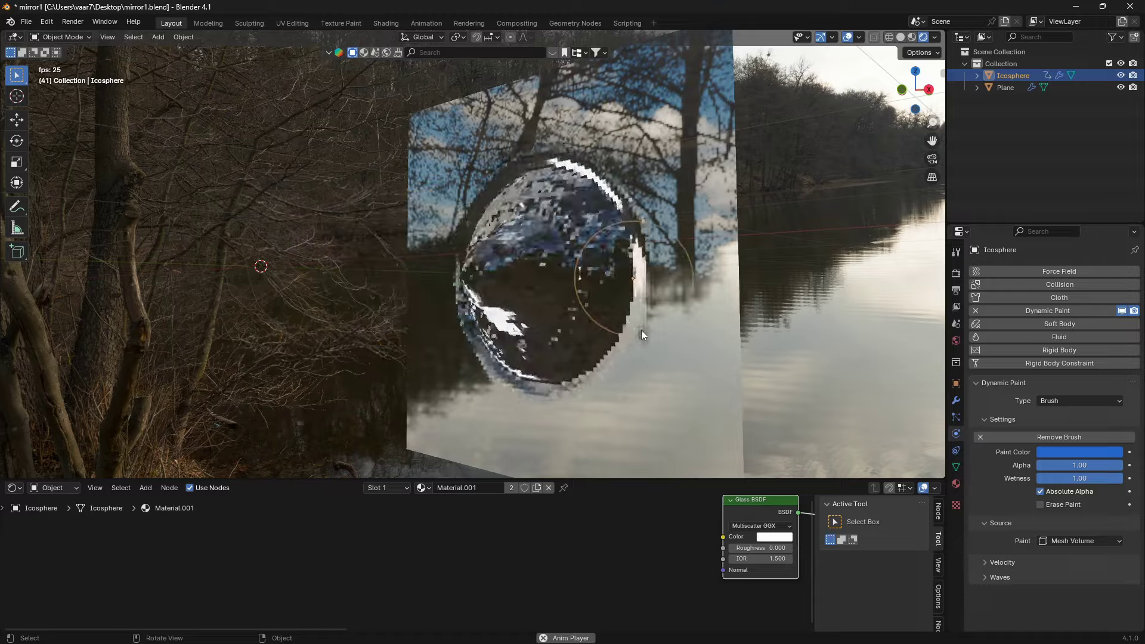
{"action": "scroll", "coordinate": [642, 331], "scroll_direction": "up", "scroll_amount": 4}
{"action": "middle_click_drag", "start_coordinate": [641, 331], "coordinate": [632, 291], "text": "shift"}
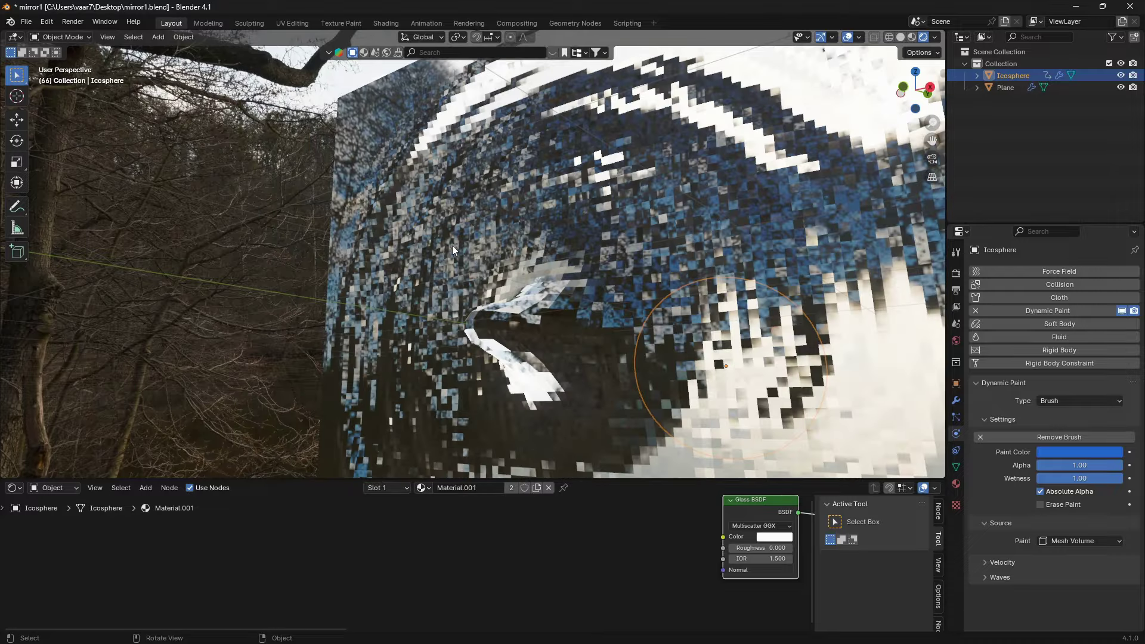
Select the plane and shade it smooth.
{"action": "left_click", "coordinate": [463, 156]}
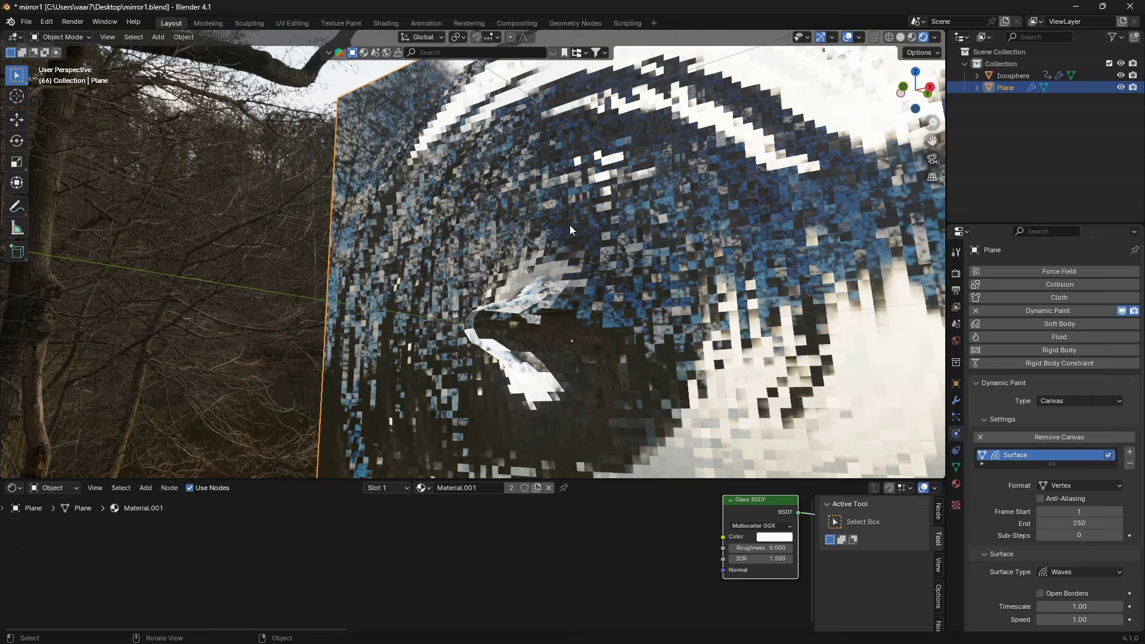
{"action": "right_click", "coordinate": [579, 240]}
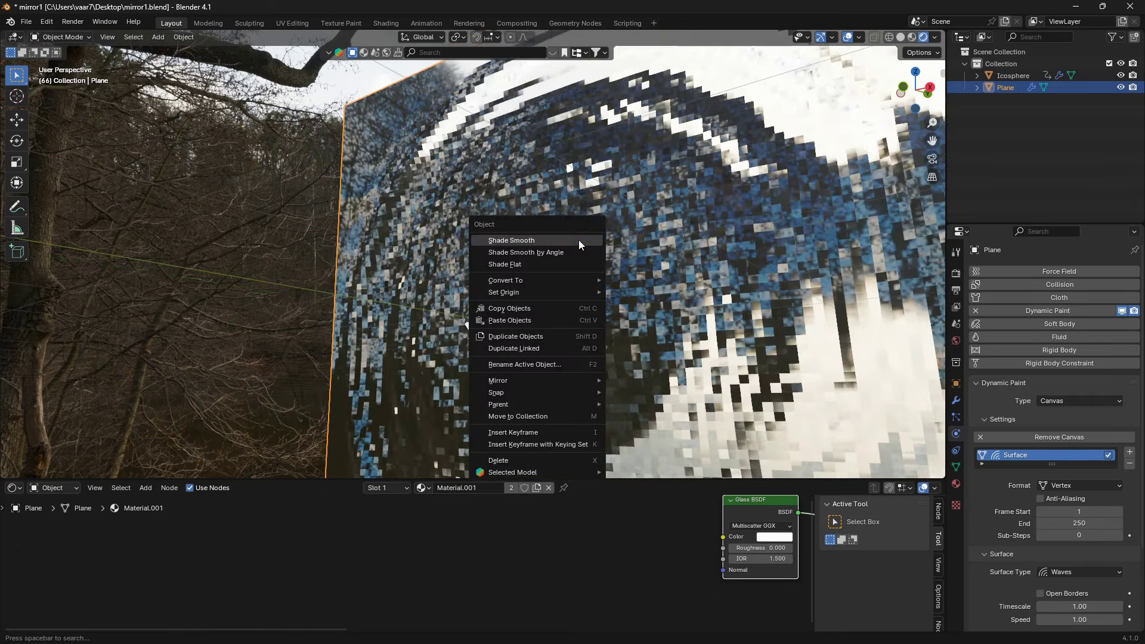
{"action": "left_click", "coordinate": [578, 240]}
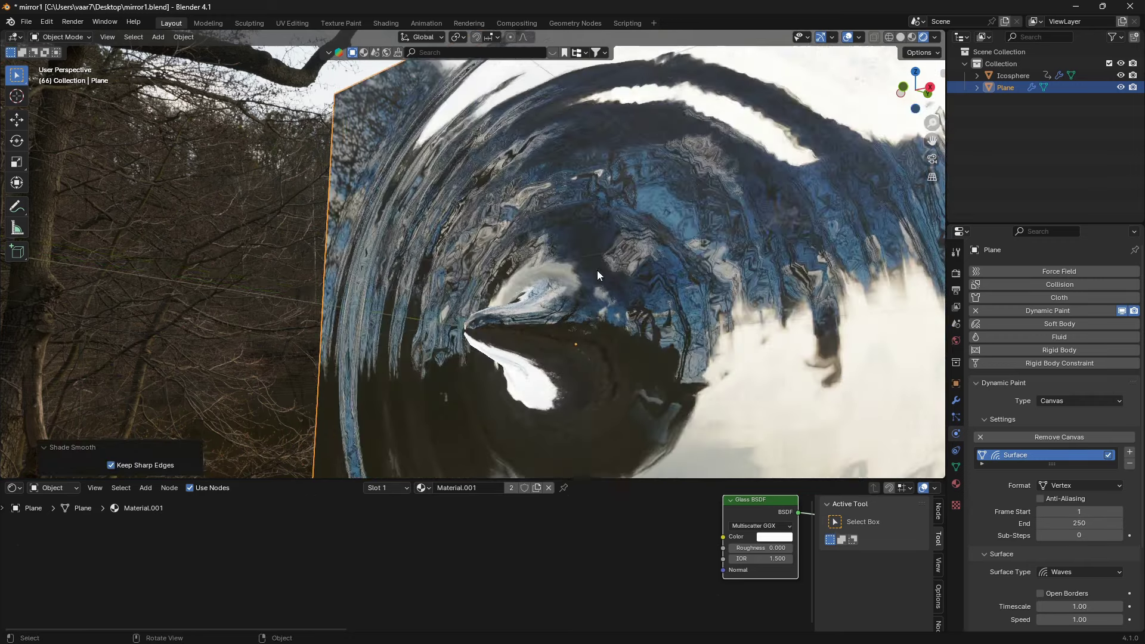
Replay the animation from frame 1 to check the ripples, then show the plane's modifiers.
{"action": "key", "text": "shift+Left"}
{"action": "key", "text": "space"}
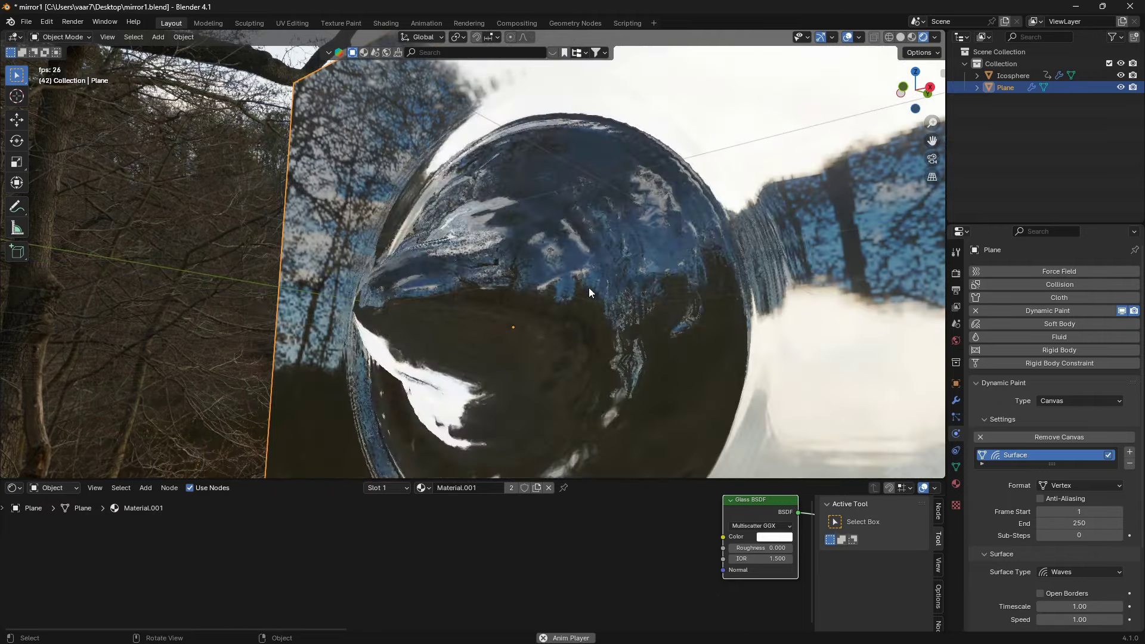
{"action": "key", "text": "space"}
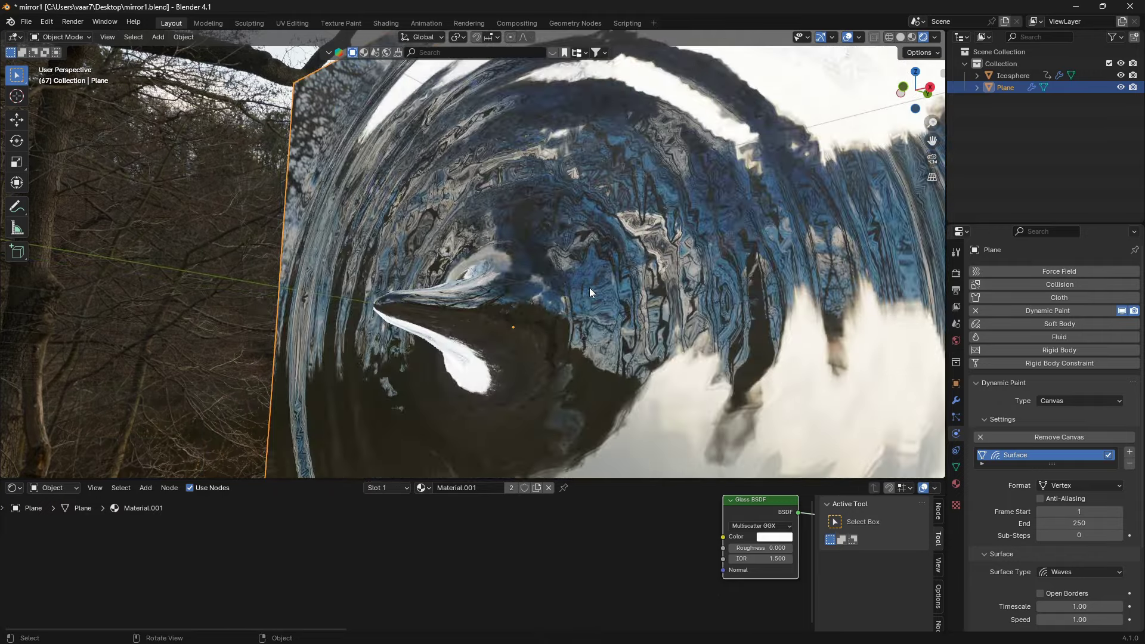
{"action": "middle_click_drag", "start_coordinate": [589, 288], "coordinate": [572, 251]}
{"action": "middle_click_drag", "start_coordinate": [684, 246], "coordinate": [664, 266]}
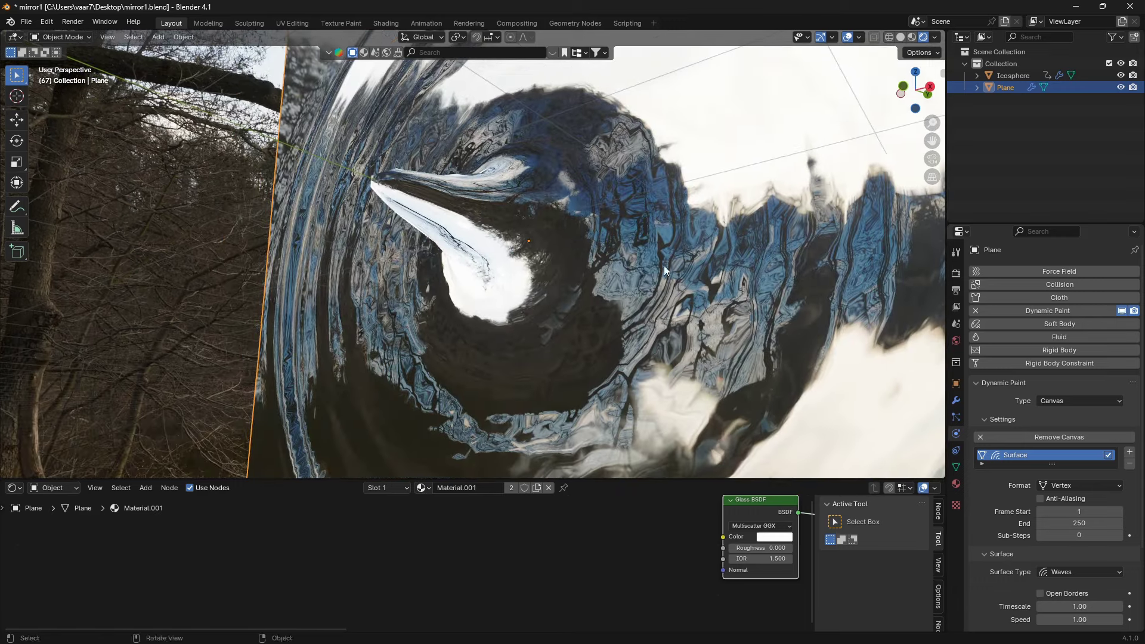
{"action": "left_click", "coordinate": [956, 400]}
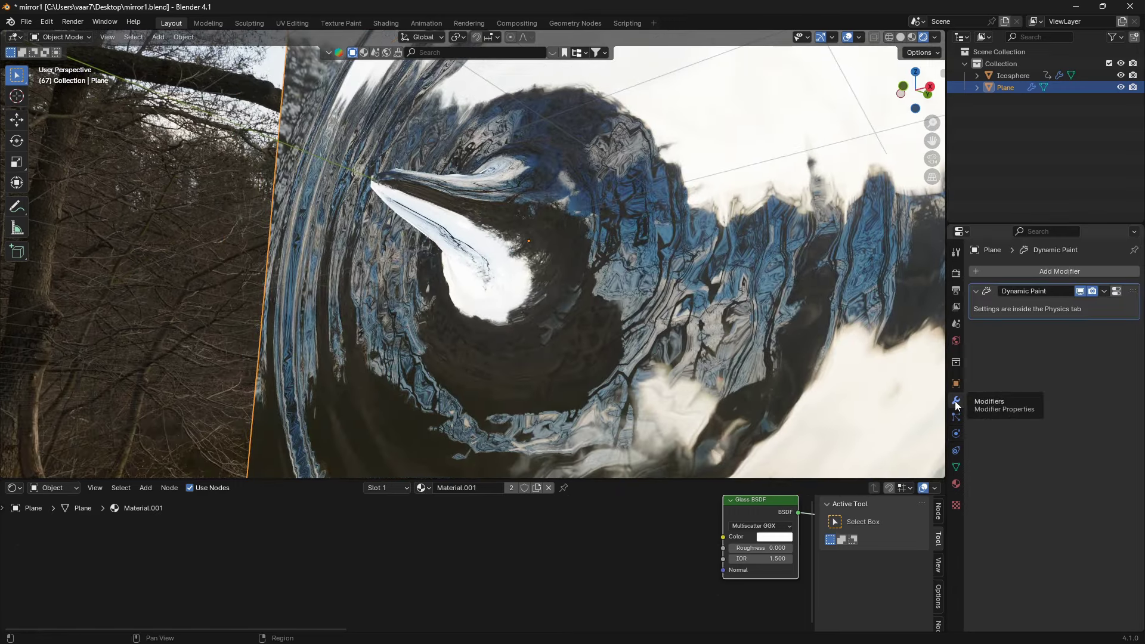
Add a Corrective Smooth modifier after Dynamic Paint and set its Repeat to 9.
{"action": "left_click", "coordinate": [1071, 270]}
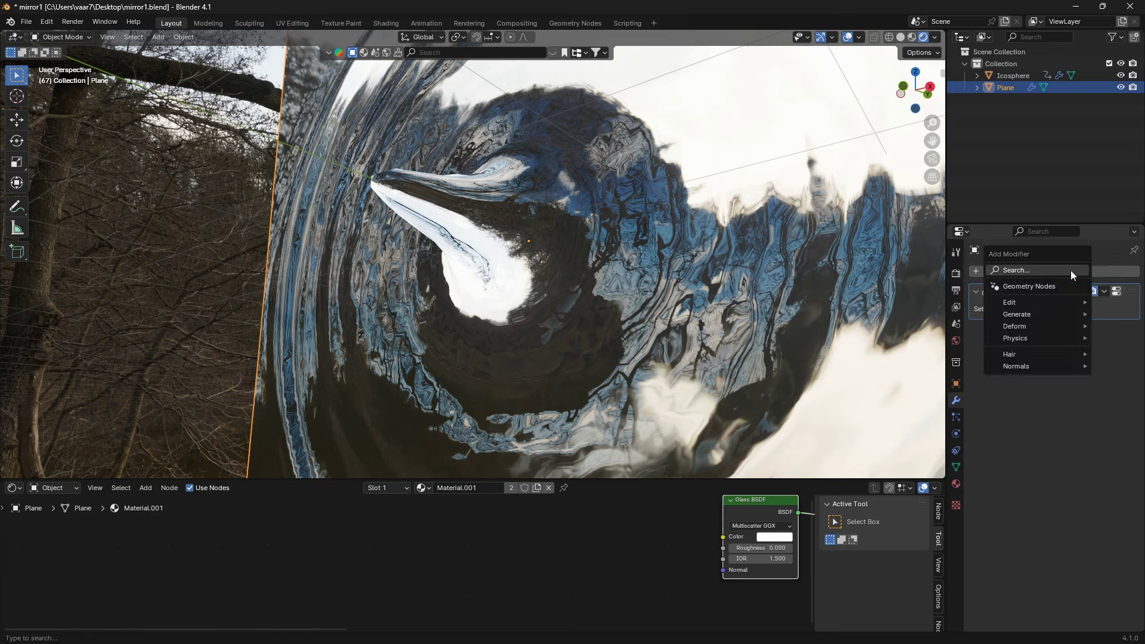
{"action": "mouse_move", "coordinate": [1055, 324]}
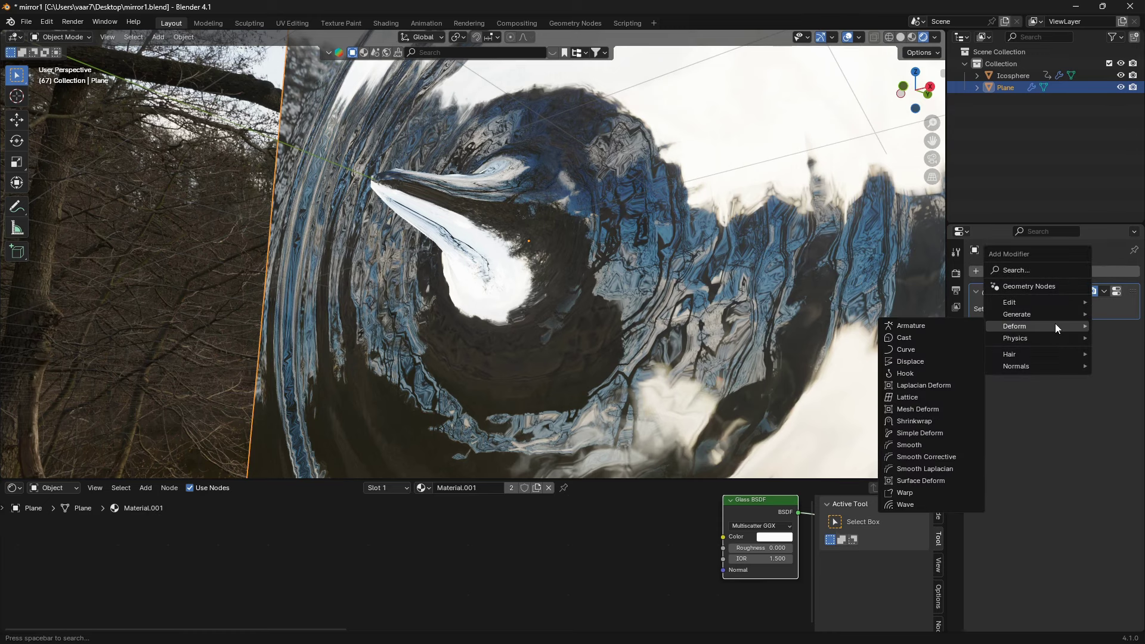
{"action": "left_click", "coordinate": [937, 458]}
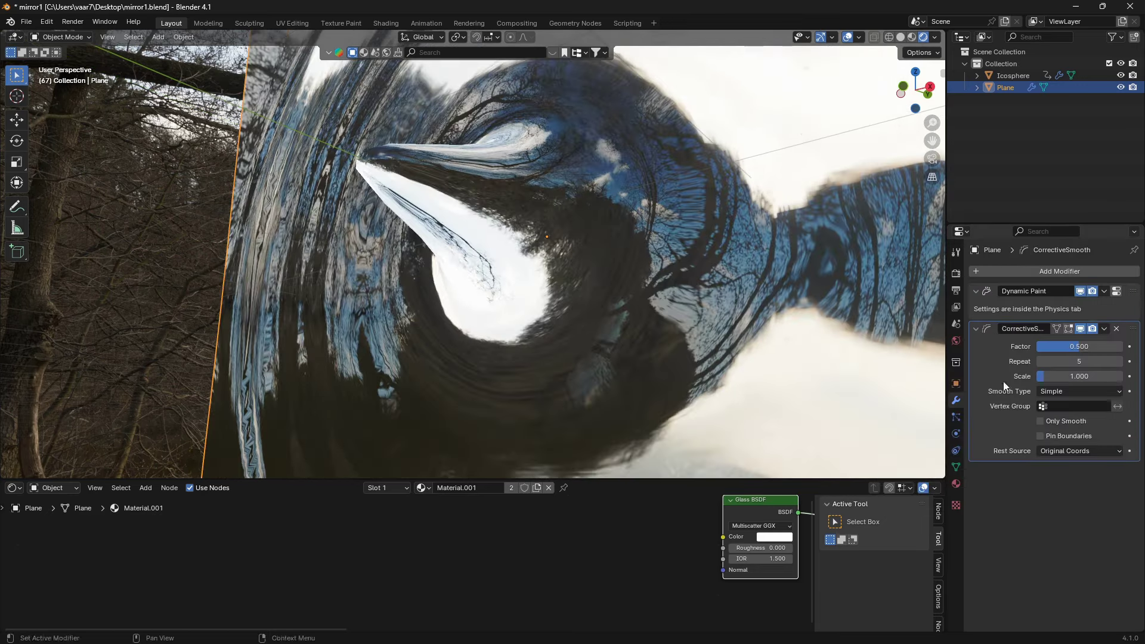
{"action": "left_click_drag", "start_coordinate": [1079, 361], "coordinate": [1049, 360]}
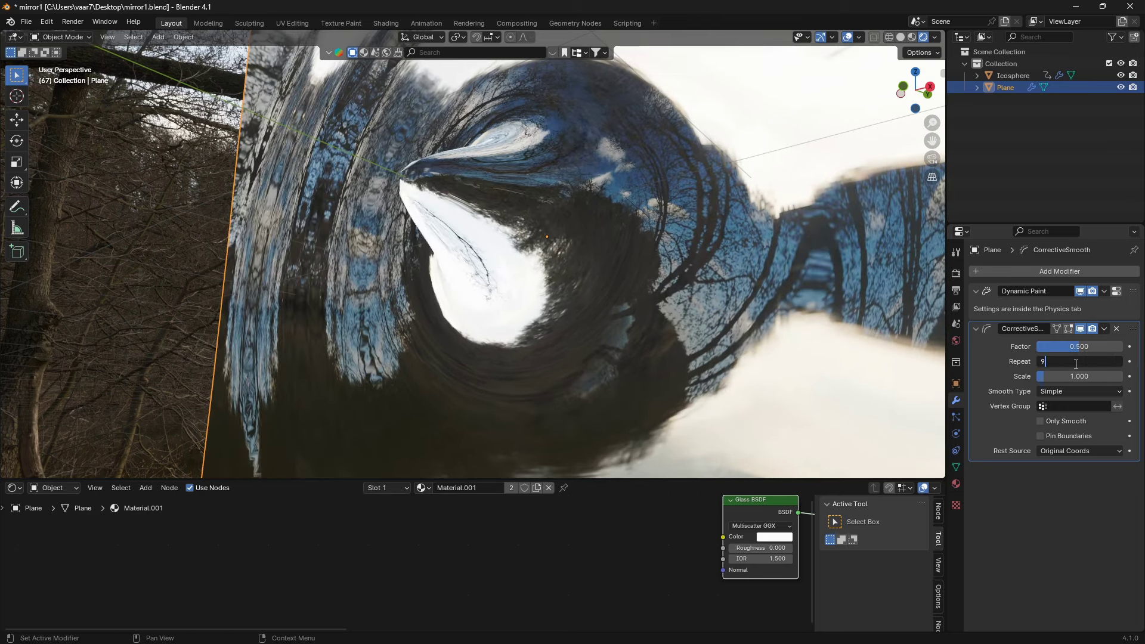
{"action": "left_click", "coordinate": [1076, 364]}
{"action": "type", "text": "9"}
{"action": "key", "text": "Return"}
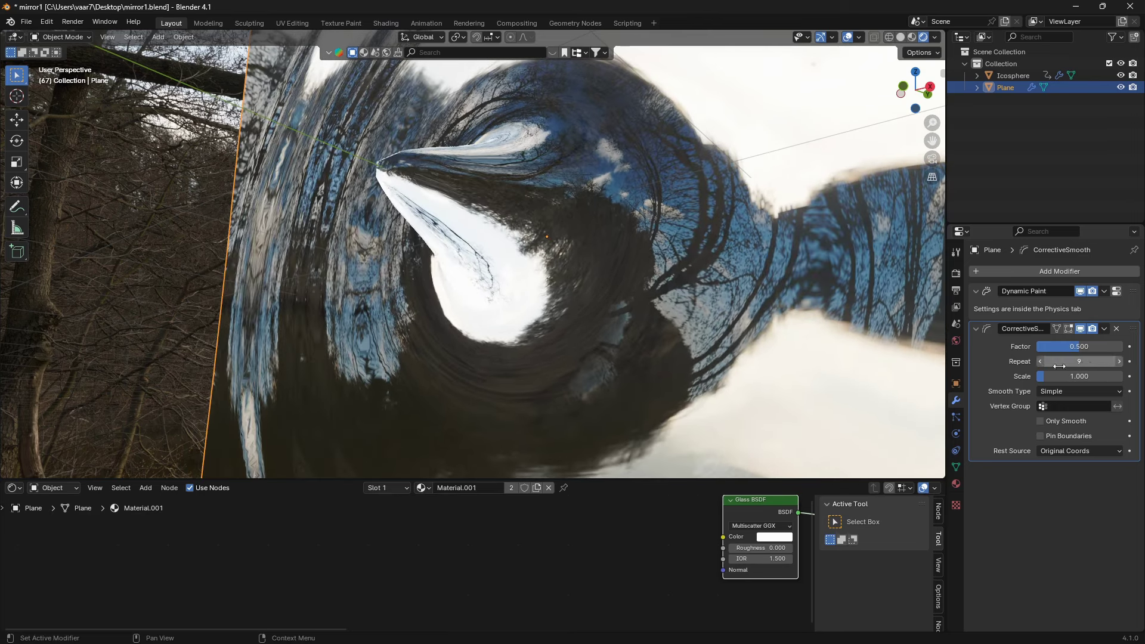
{"action": "middle_click_drag", "start_coordinate": [513, 238], "coordinate": [521, 257]}
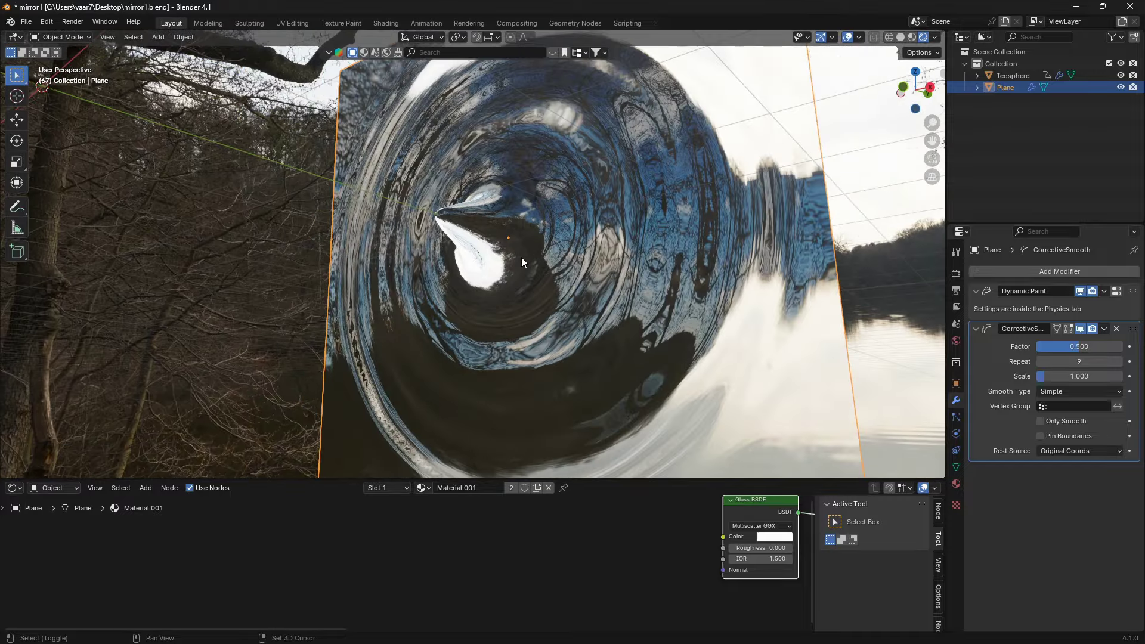
Replay the animation from frame 1 to check the smoother ripples, then stop it.
{"action": "key", "text": "shift+Left"}
{"action": "key", "text": "space"}
{"action": "scroll", "coordinate": [647, 289], "scroll_direction": "down", "scroll_amount": 3}
{"action": "scroll", "coordinate": [647, 289], "scroll_direction": "up", "scroll_amount": 1}
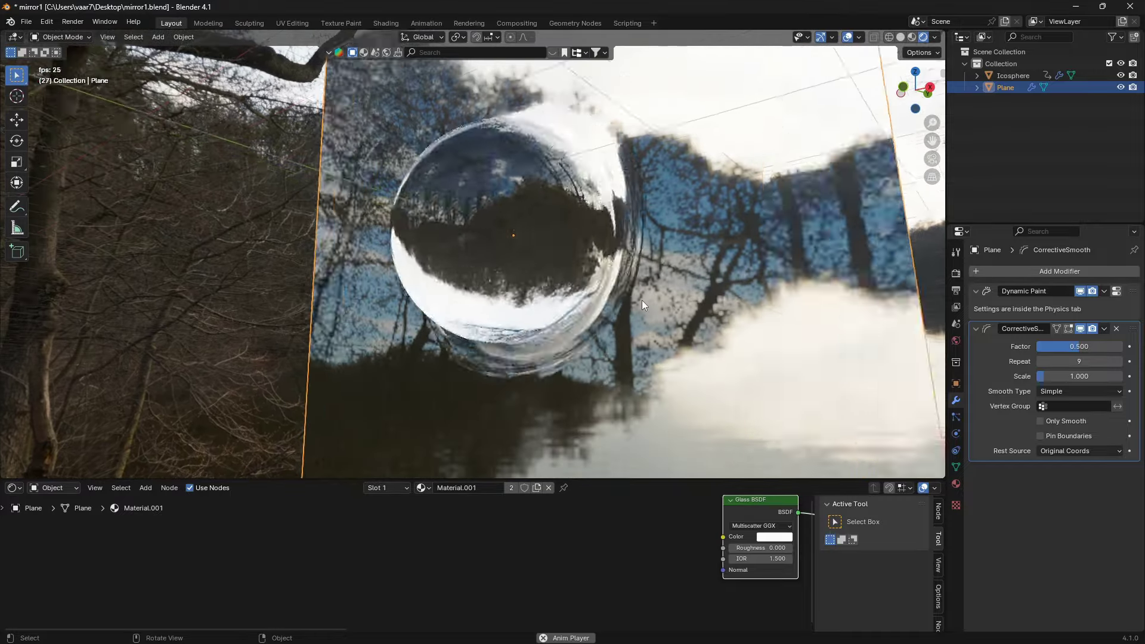
{"action": "middle_click_drag", "start_coordinate": [538, 296], "coordinate": [546, 257]}
{"action": "key", "text": "Escape"}
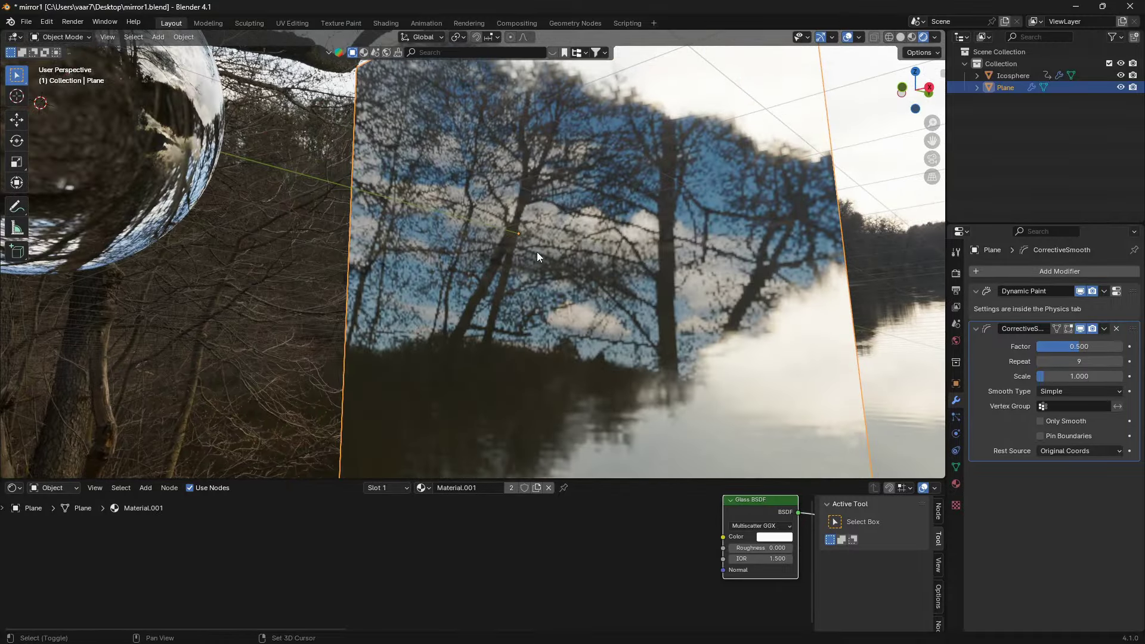
{"action": "middle_click_drag", "start_coordinate": [658, 298], "coordinate": [656, 277]}
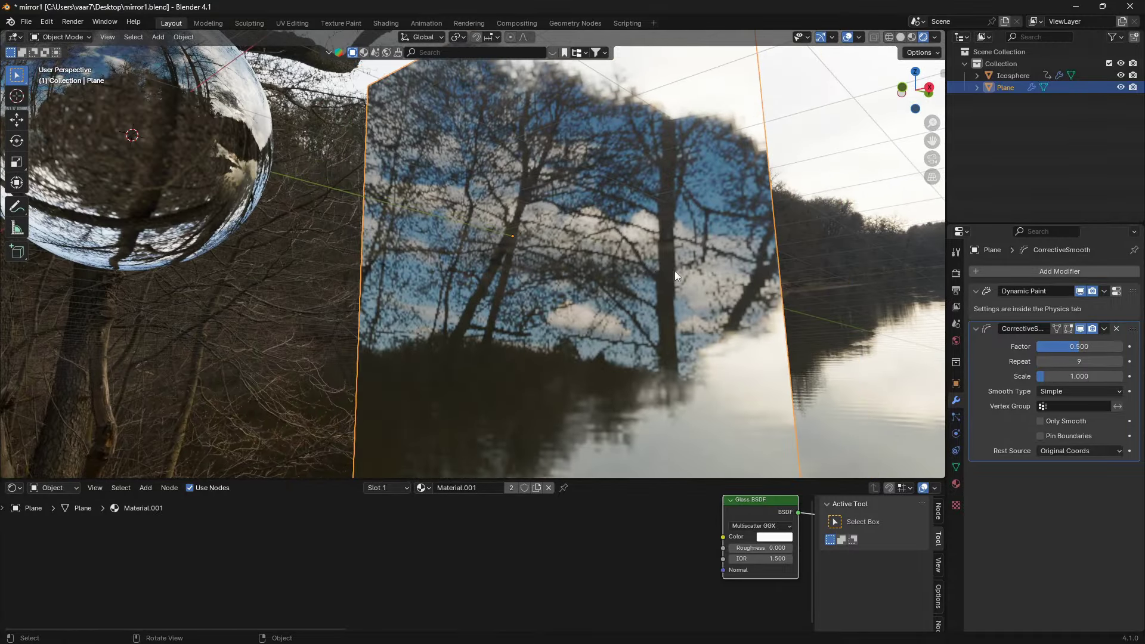
Lower the brush scale influence and radius in the plane's Dynamic Paint canvas settings.
{"action": "left_click", "coordinate": [956, 435]}
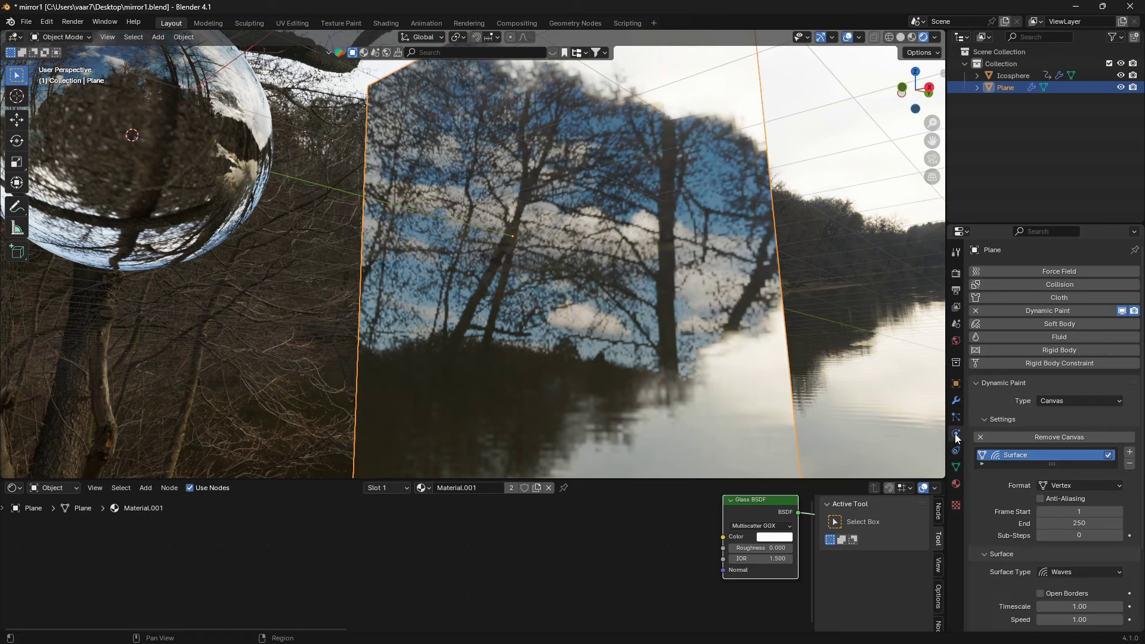
{"action": "scroll", "coordinate": [1127, 556], "scroll_direction": "down", "scroll_amount": 4}
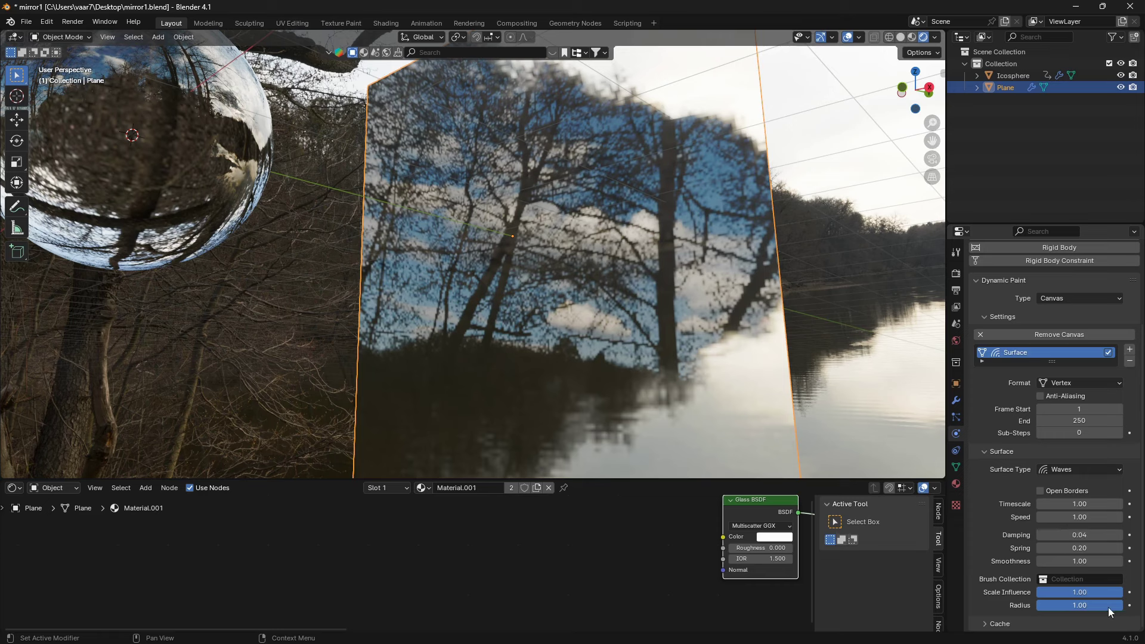
{"action": "left_click_drag", "start_coordinate": [1108, 607], "coordinate": [1070, 607]}
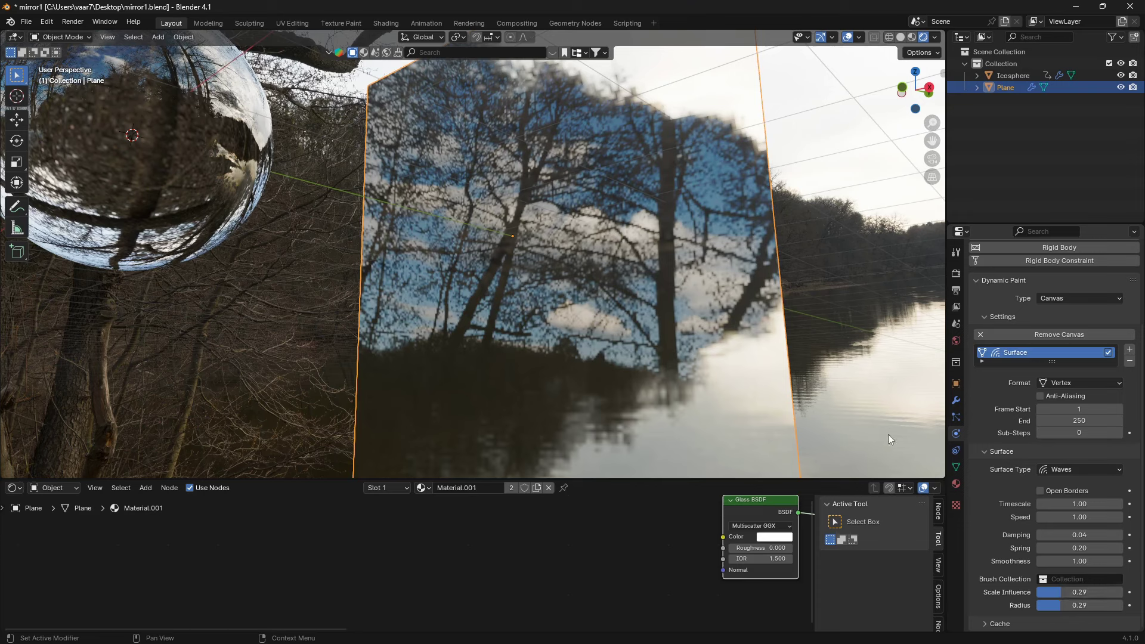
Play the animation twice and orbit to a side view to watch the plane ripple.
{"action": "key", "text": "space"}
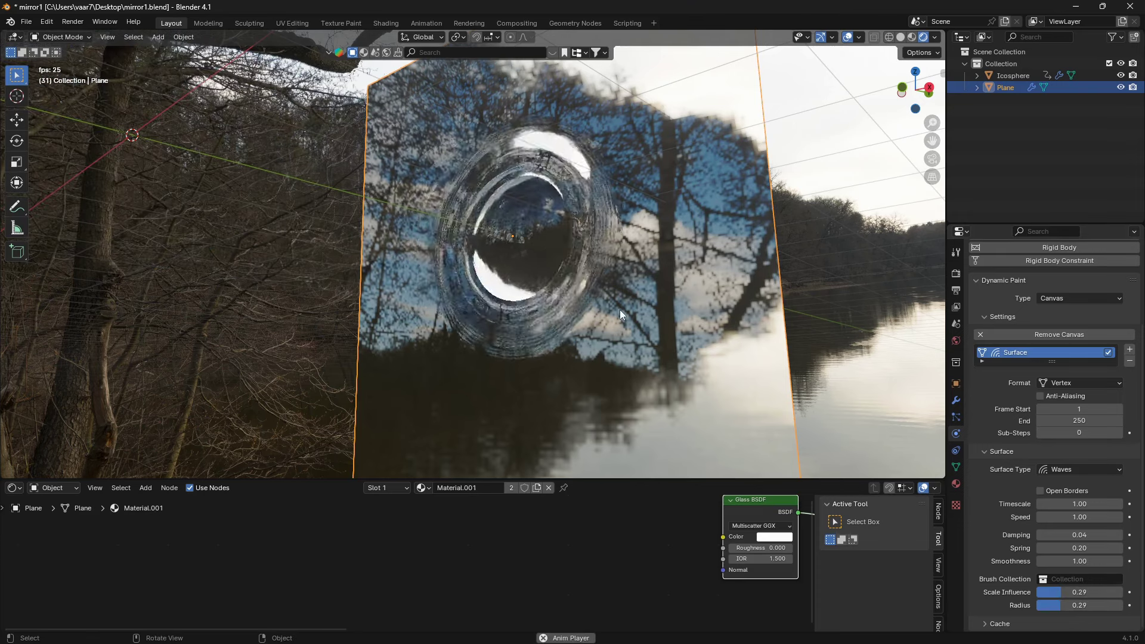
{"action": "key", "text": "Escape"}
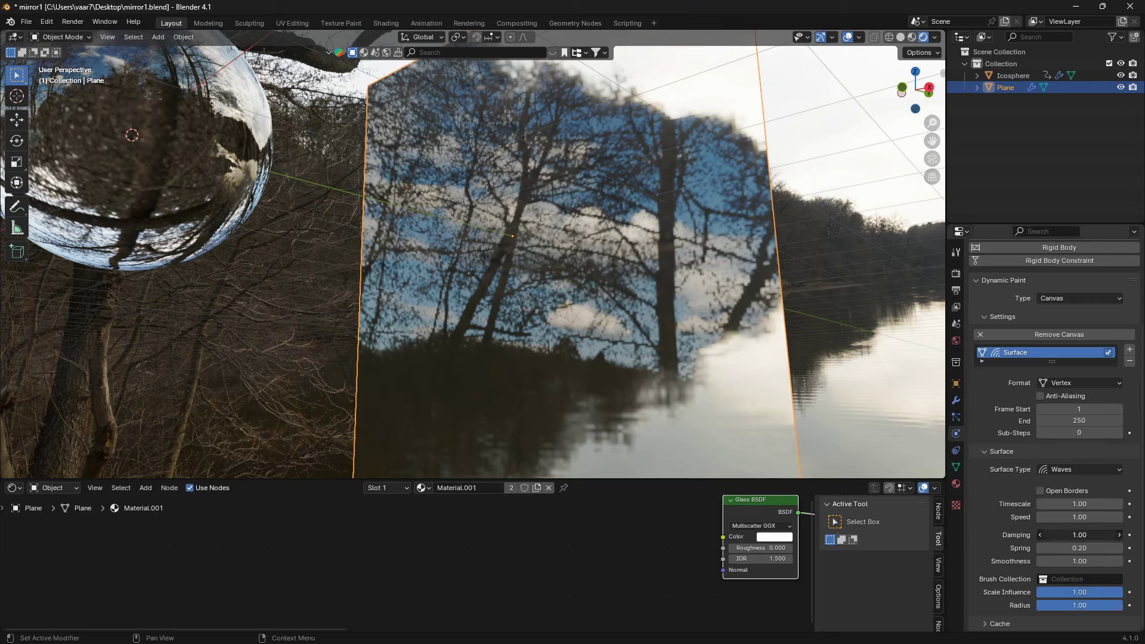
{"action": "key", "text": "space"}
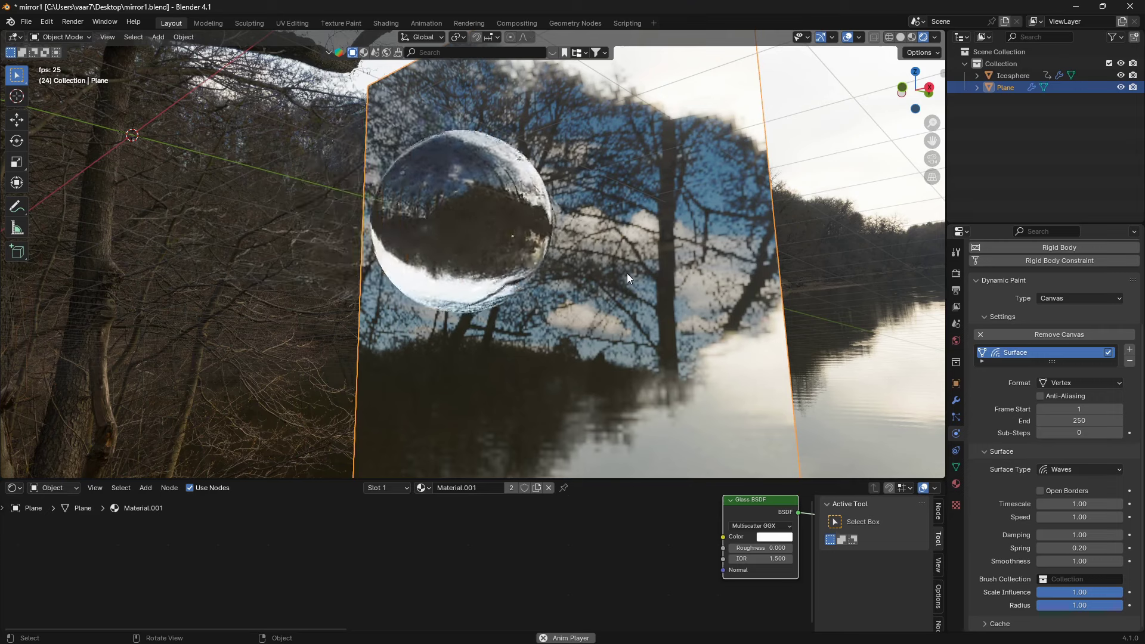
{"action": "scroll", "coordinate": [627, 273], "scroll_direction": "down", "scroll_amount": 3}
{"action": "middle_click_drag", "start_coordinate": [557, 277], "coordinate": [618, 241]}
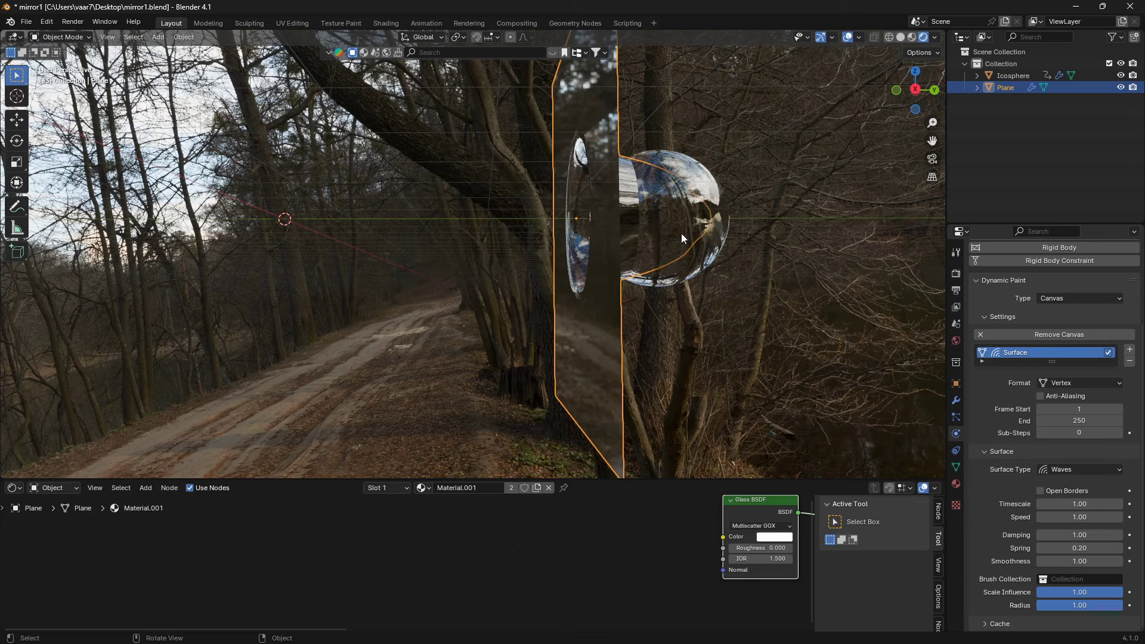
Rewind to frame 1 and orbit in closer to the glass sphere and plane.
{"action": "key", "text": "shift+Left"}
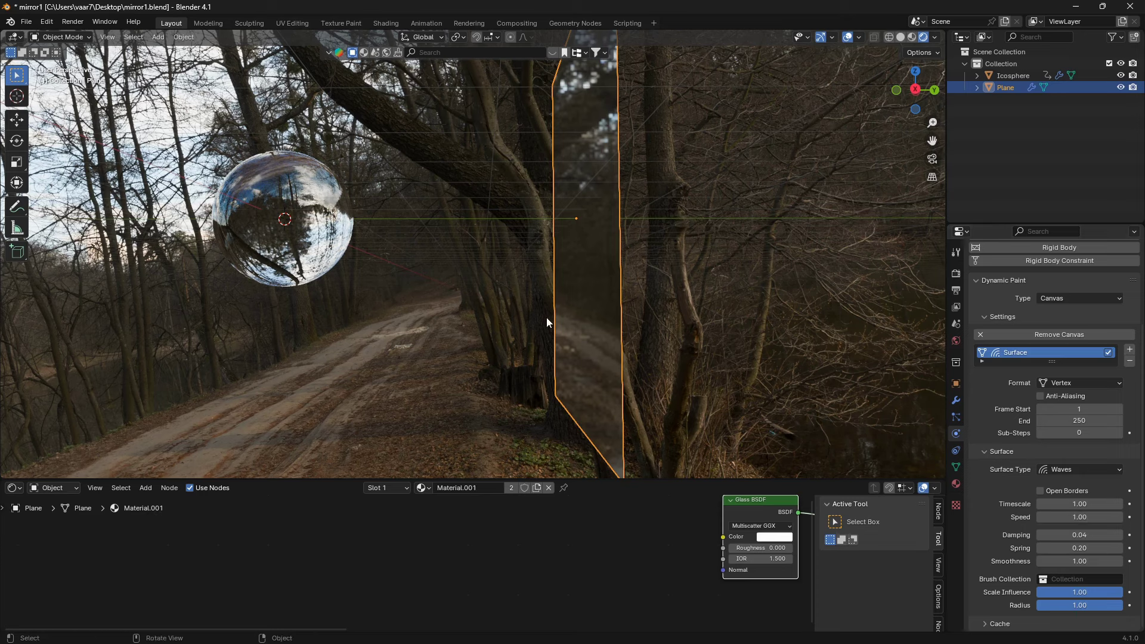
{"action": "middle_click_drag", "start_coordinate": [547, 318], "coordinate": [603, 282]}
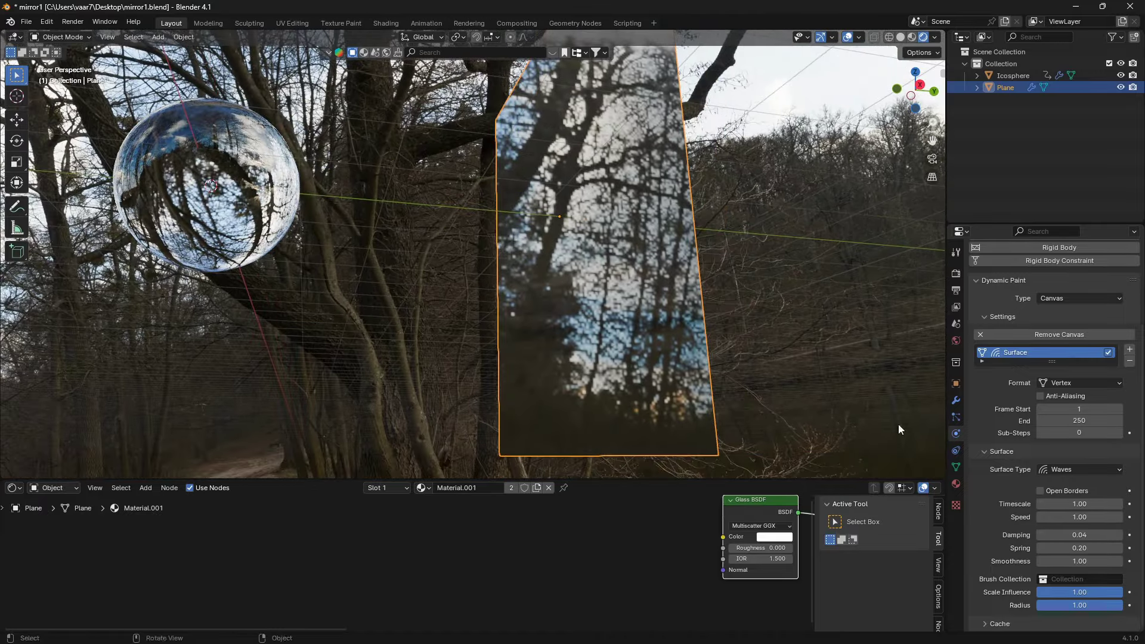
Switch the canvas surface type to Displace and play the animation to test it.
{"action": "left_click", "coordinate": [1098, 469]}
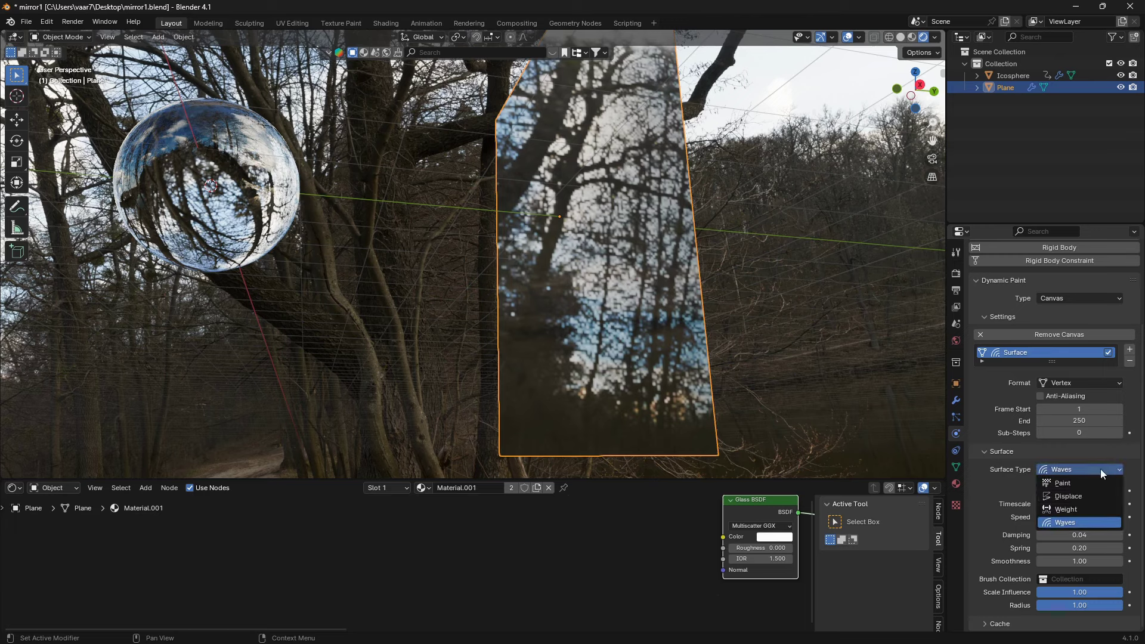
{"action": "left_click", "coordinate": [1086, 496]}
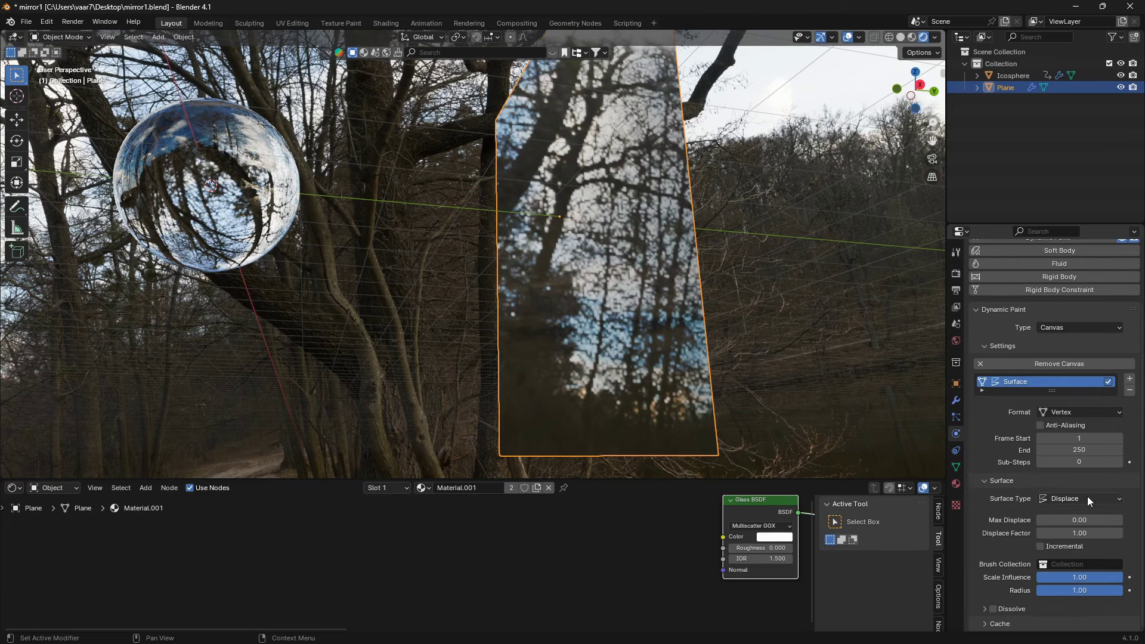
{"action": "key", "text": "space"}
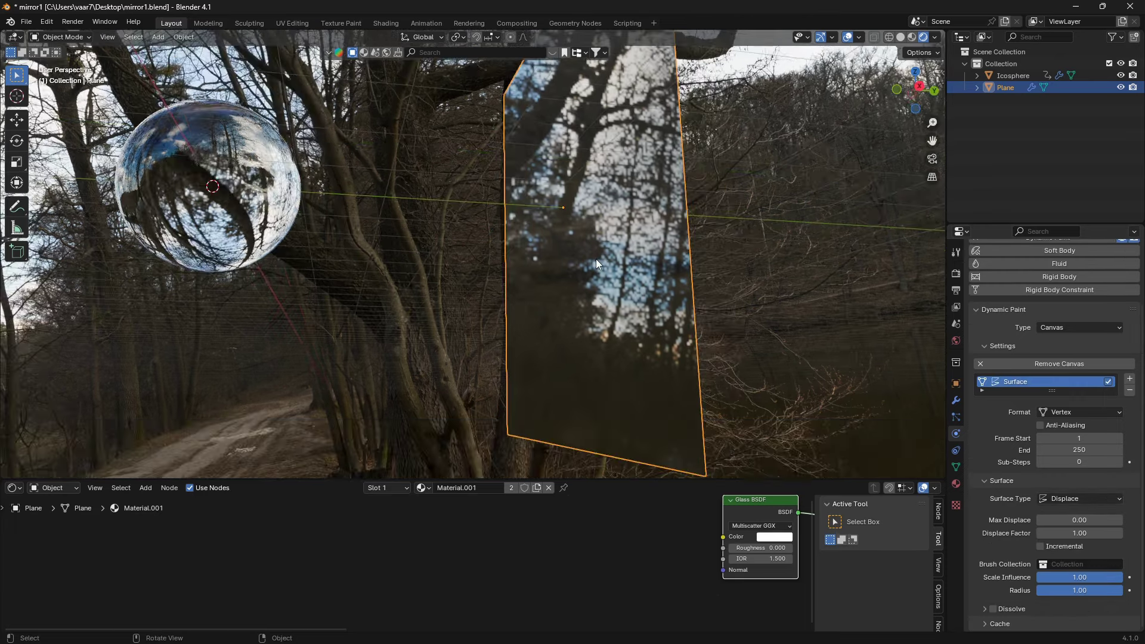
{"action": "middle_click_drag", "start_coordinate": [628, 254], "coordinate": [585, 267]}
{"action": "key", "text": "Escape"}
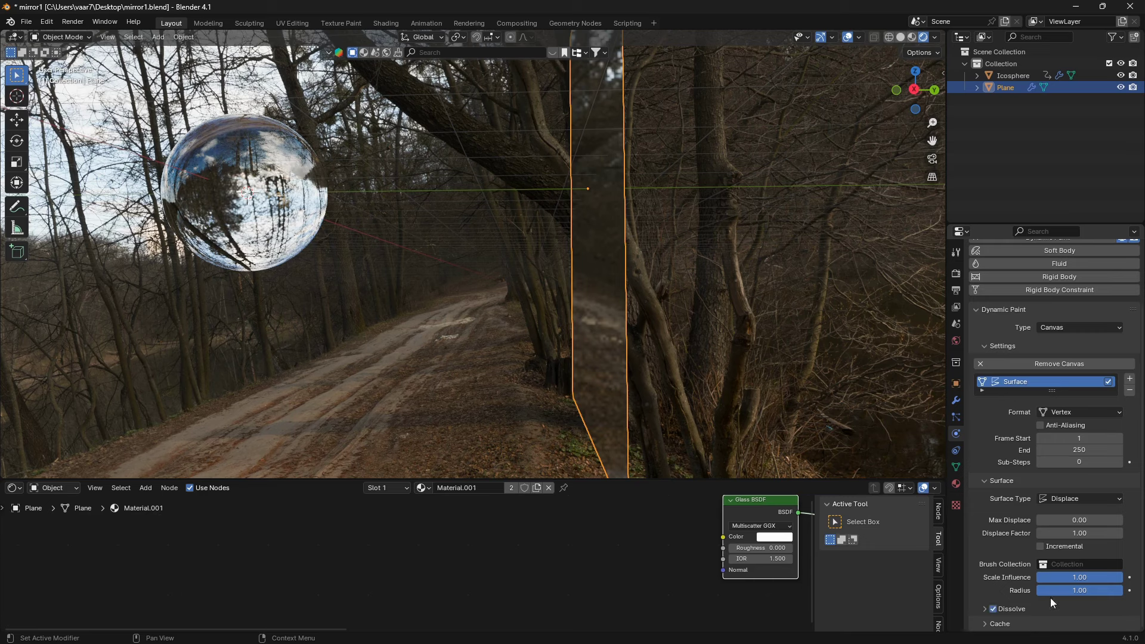
Set Dissolve Time to 150 and Max Displace to 4.87 on the Displace canvas.
{"action": "left_click", "coordinate": [985, 609]}
{"action": "scroll", "coordinate": [1064, 607], "scroll_direction": "down", "scroll_amount": 2}
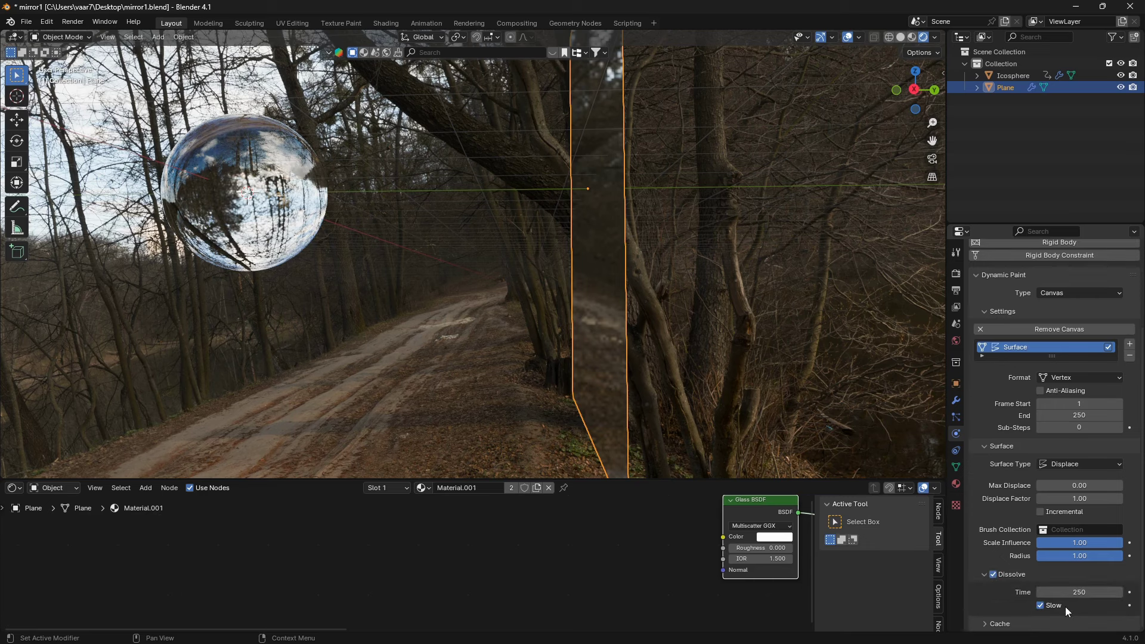
{"action": "left_click", "coordinate": [1098, 590]}
{"action": "middle_click_drag", "start_coordinate": [865, 382], "coordinate": [634, 263]}
Replay the animation several times, orbiting to watch the sphere dent the glass.
{"action": "key", "text": "space"}
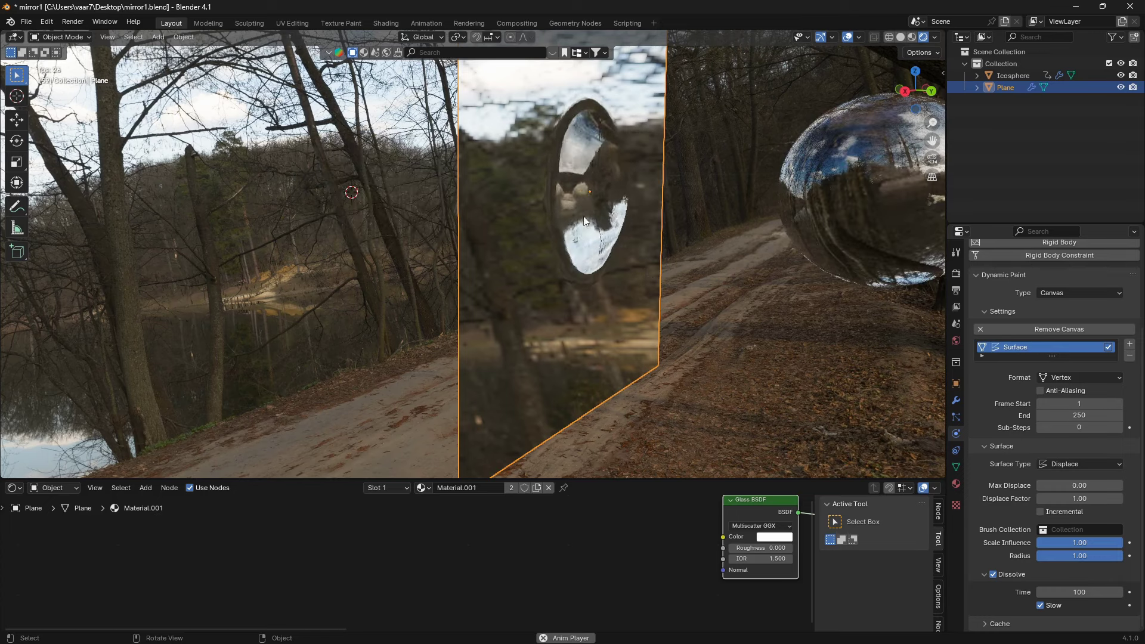
{"action": "middle_click_drag", "start_coordinate": [596, 219], "coordinate": [615, 238]}
{"action": "key", "text": "Escape"}
{"action": "key", "text": "space"}
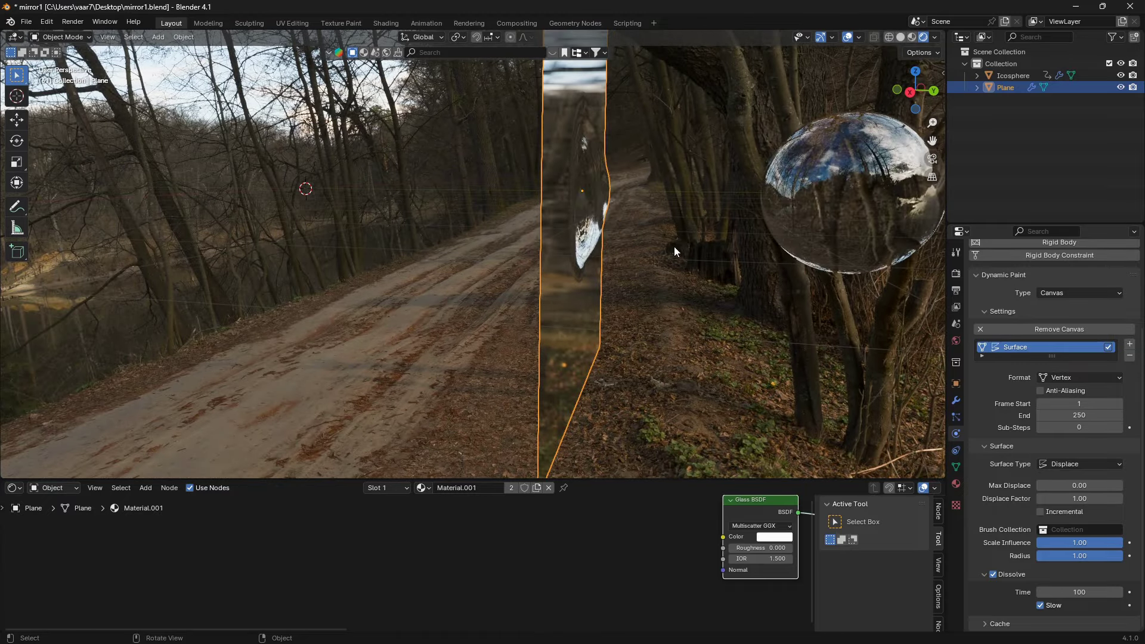
{"action": "key", "text": "Escape"}
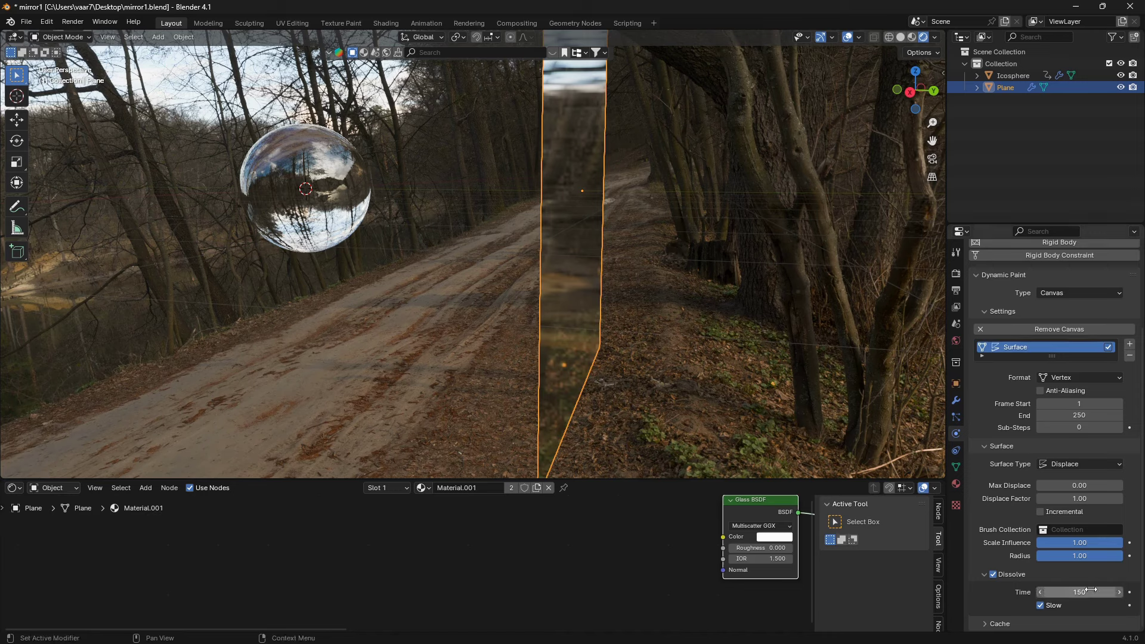
{"action": "key", "text": "space"}
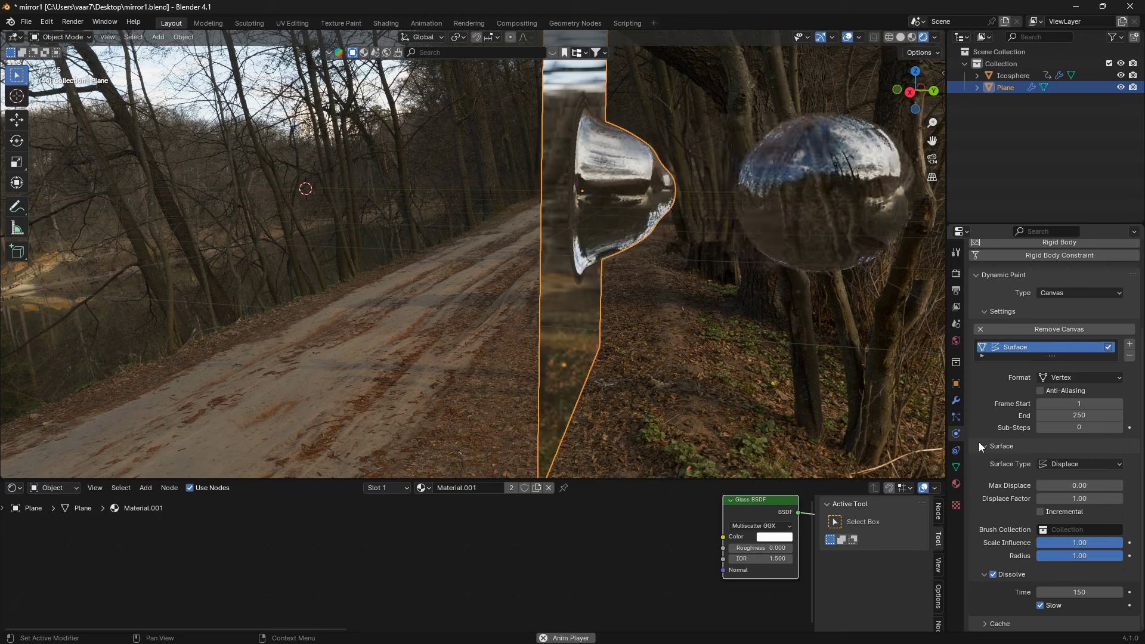
{"action": "key", "text": "Escape"}
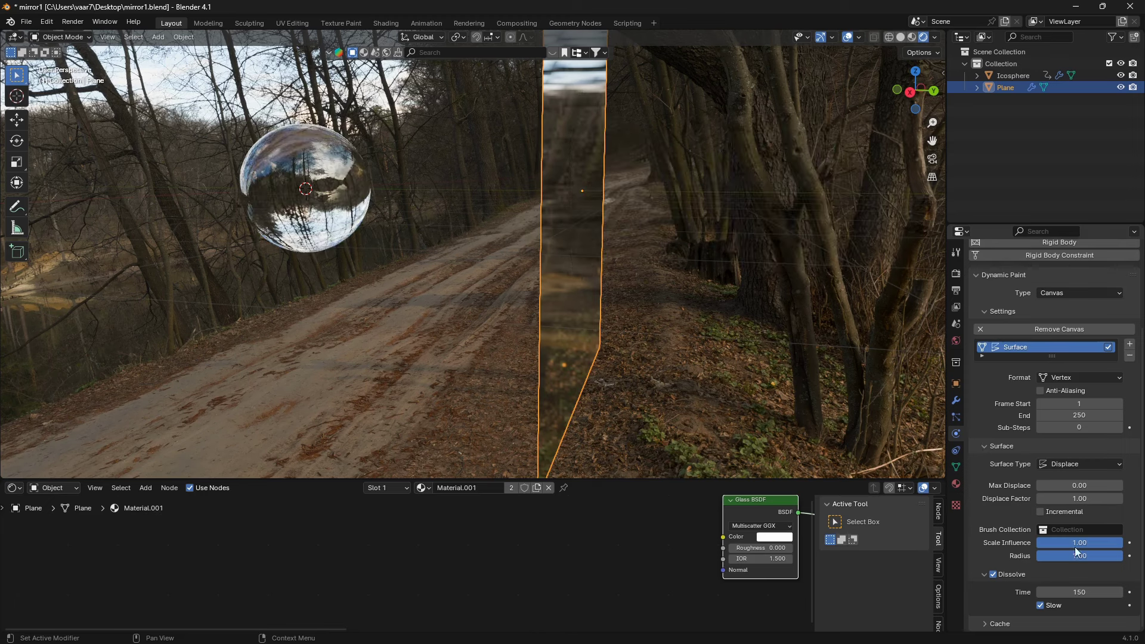
{"action": "key", "text": "space"}
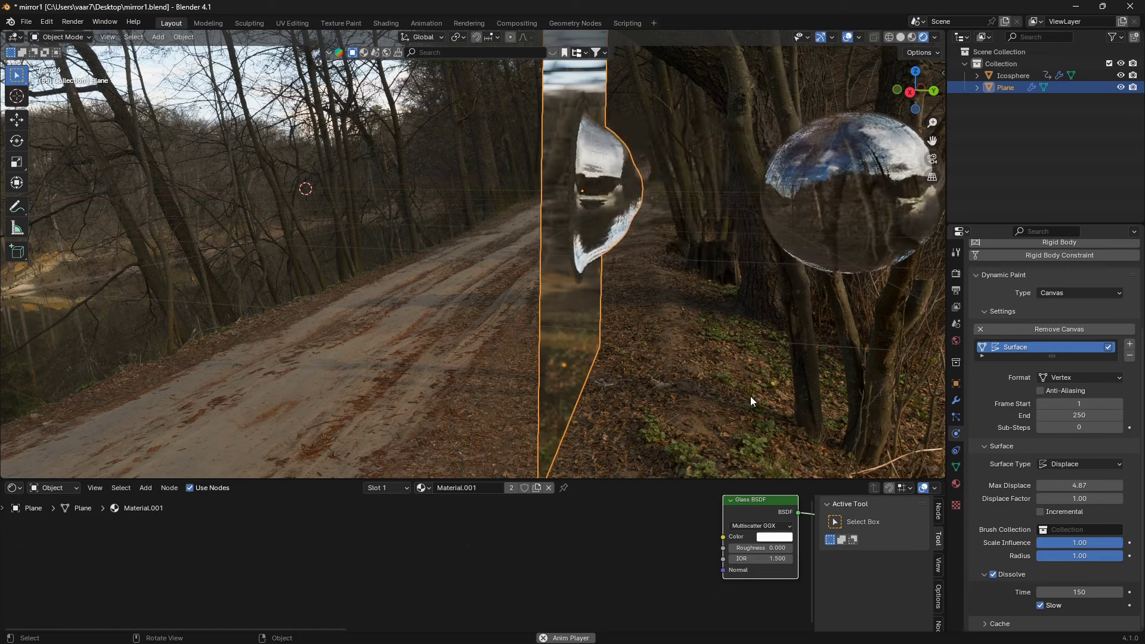
{"action": "middle_click_drag", "start_coordinate": [750, 396], "coordinate": [633, 293]}
Zoom and orbit around the playing displacement, ending with a view from below the plane.
{"action": "scroll", "coordinate": [628, 300], "scroll_direction": "up", "scroll_amount": 3}
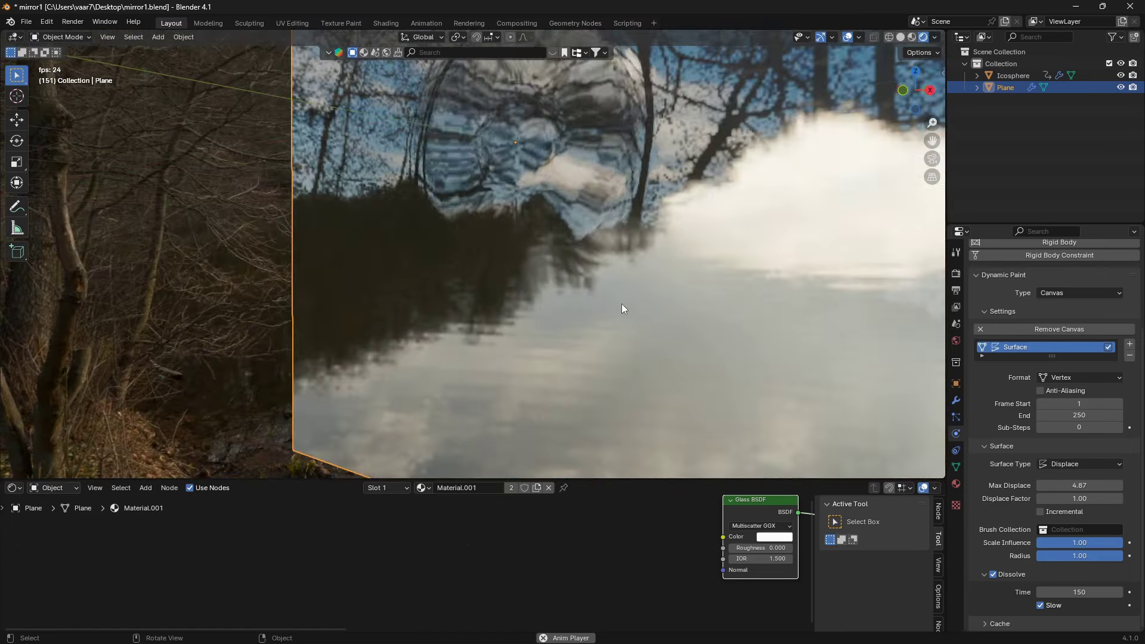
{"action": "scroll", "coordinate": [637, 299], "scroll_direction": "down", "scroll_amount": 3}
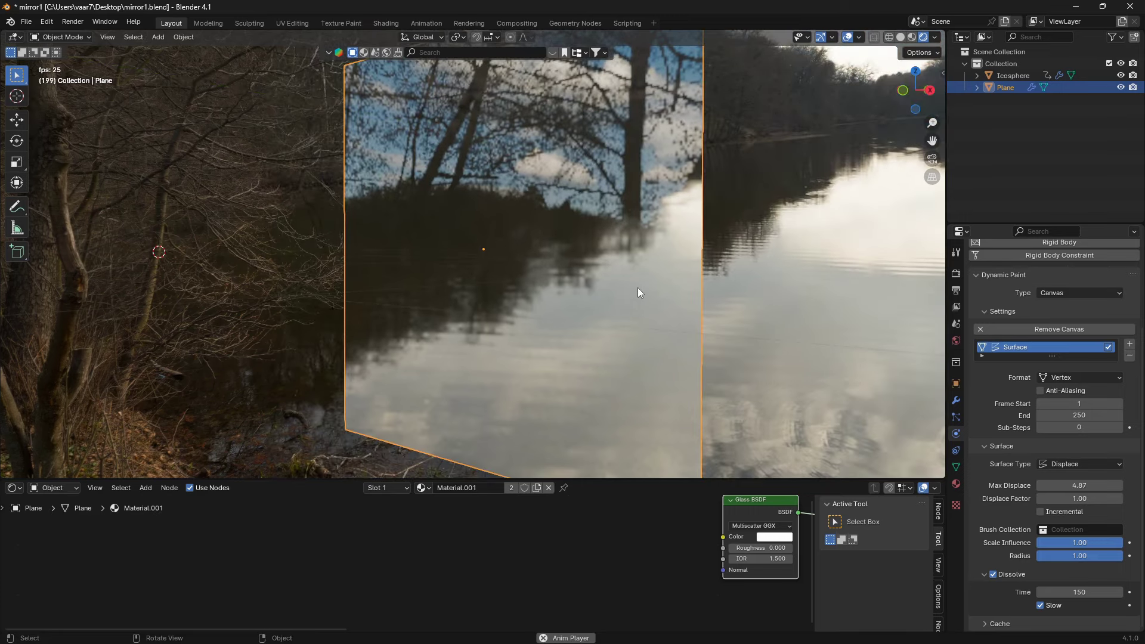
{"action": "middle_click_drag", "start_coordinate": [649, 260], "coordinate": [546, 254]}
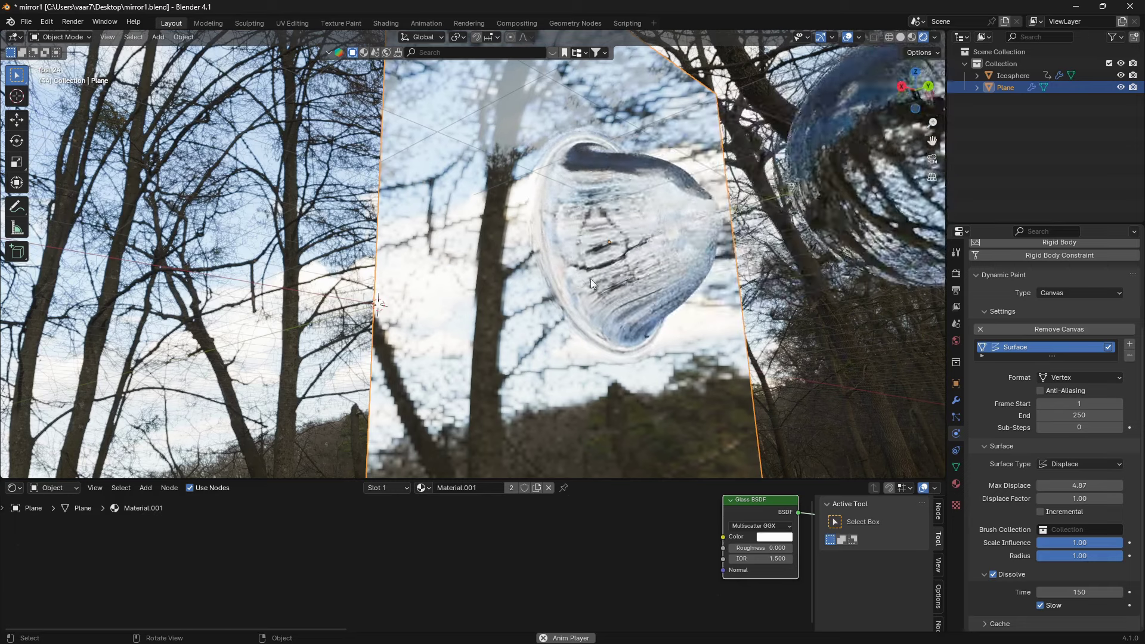
{"action": "middle_click_drag", "start_coordinate": [675, 283], "coordinate": [695, 242]}
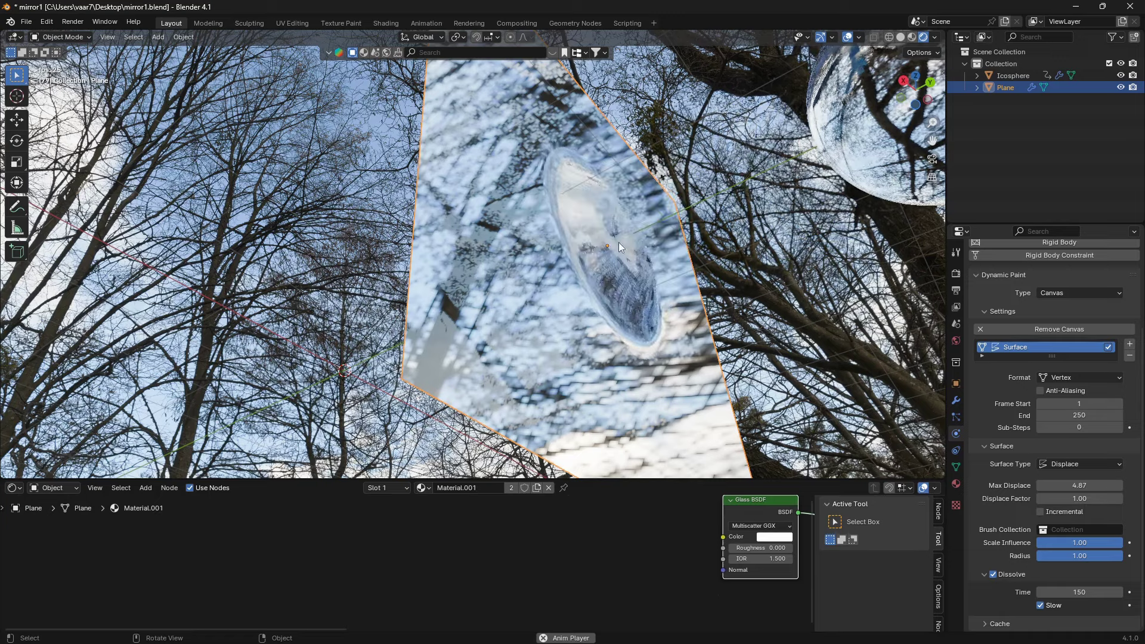
{"action": "middle_click_drag", "start_coordinate": [618, 242], "coordinate": [758, 254]}
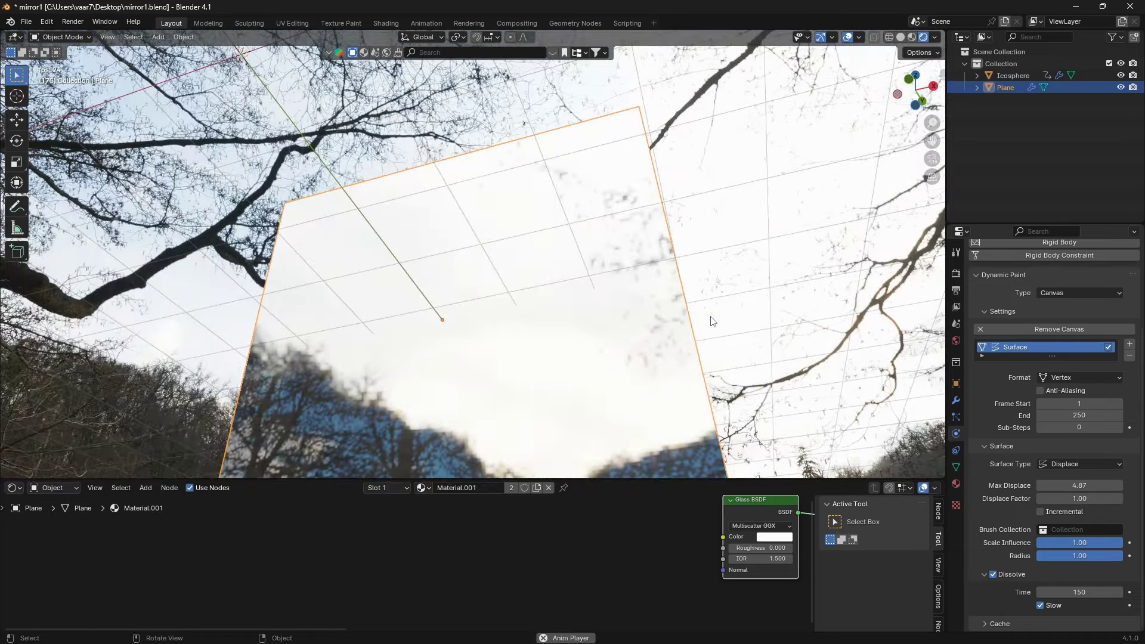